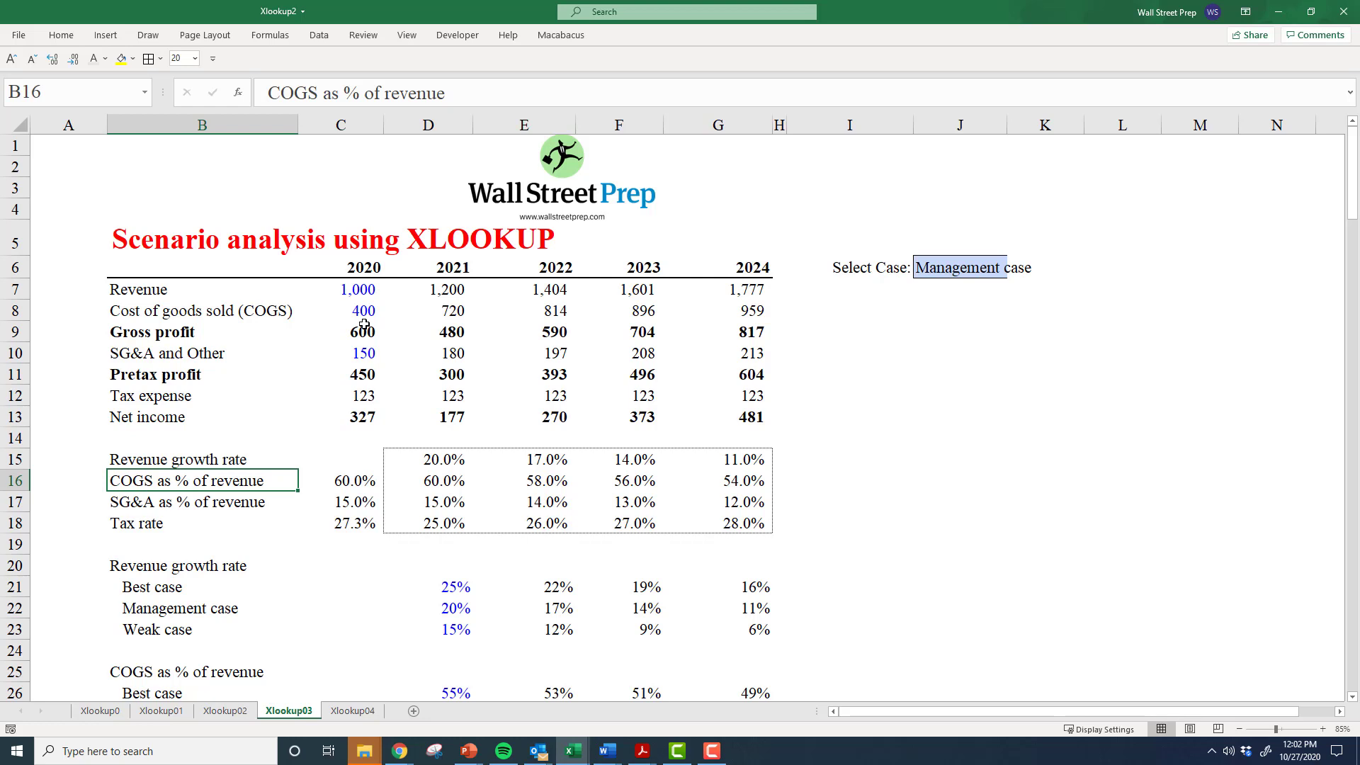
Inspect the 2020 revenue column and the row 6 year headers through to the J6 case selector.
key(Right)
key(Up)
key(Up)
key(Up)
key(Up)
key(Up)
key(Up)
key(Up)
key(Up)
key(Up)
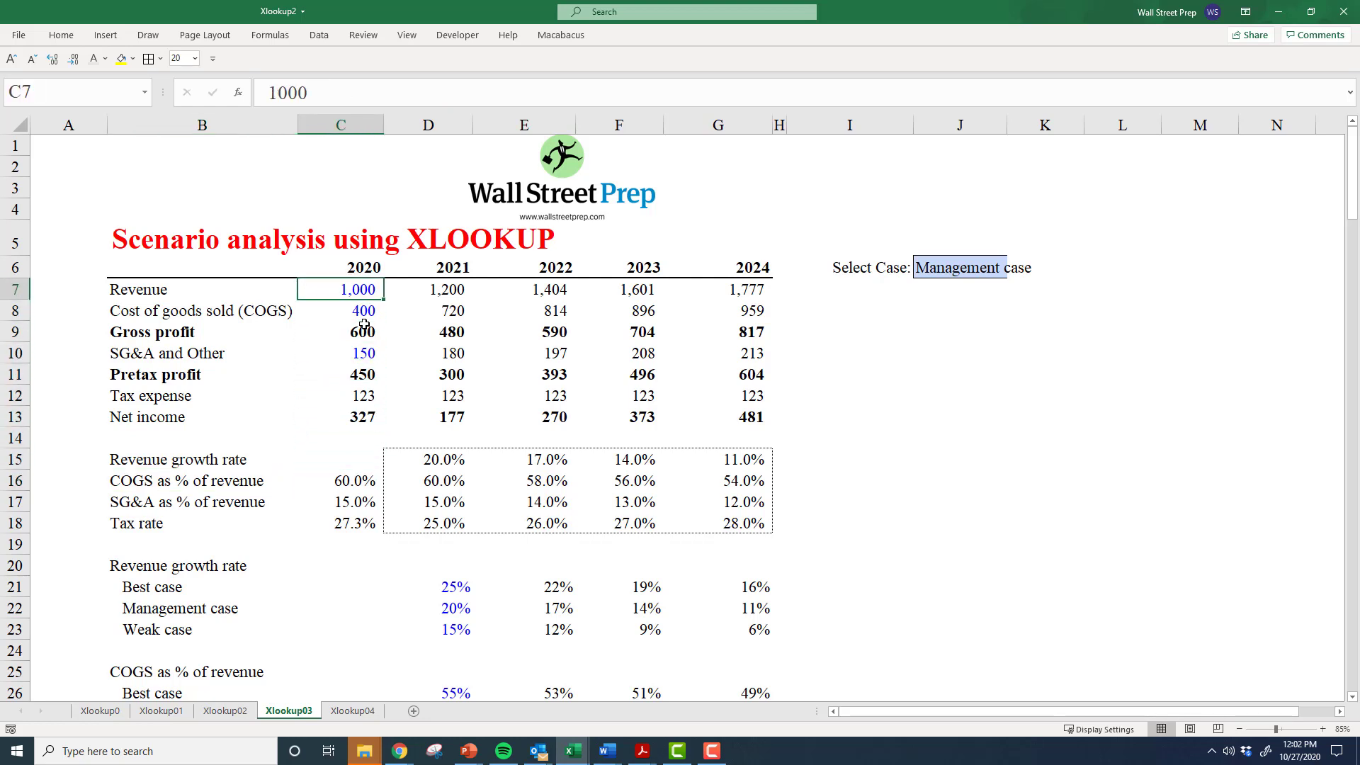
key(Up)
key(shift+Down)
key(shift+Down)
key(shift+Down)
key(shift+Down)
key(shift+Down)
key(shift+Down)
key(shift+Down)
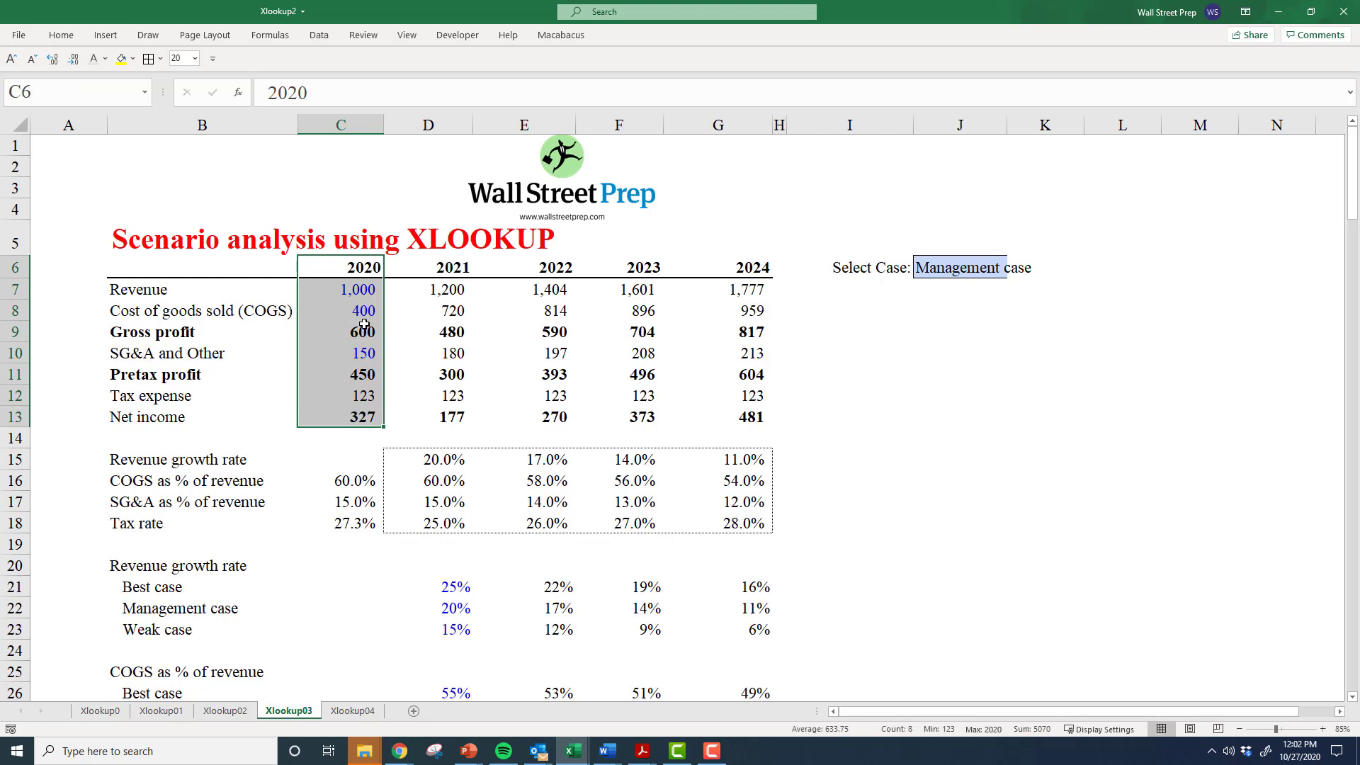
key(Right)
key(Down)
key(Up)
key(Right)
key(Right)
key(Right)
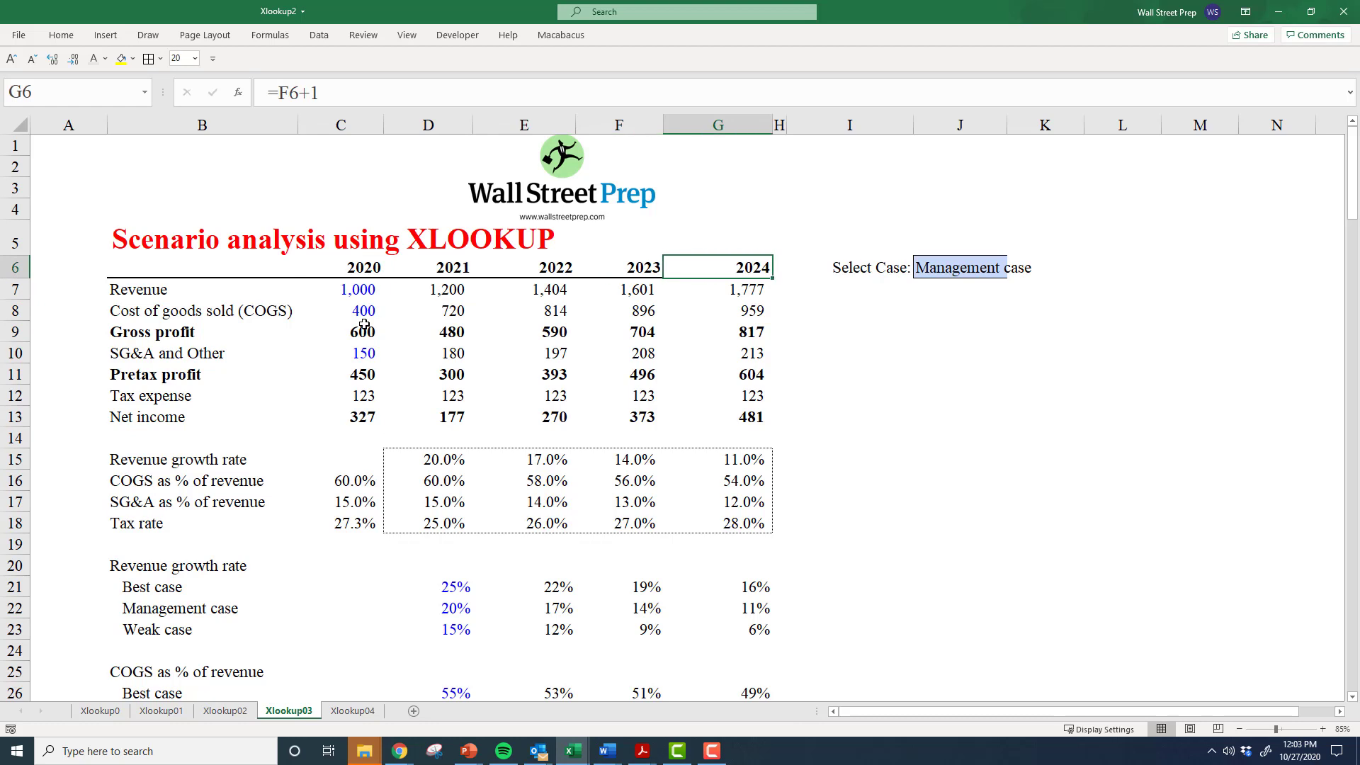
key(Right)
key(Right)
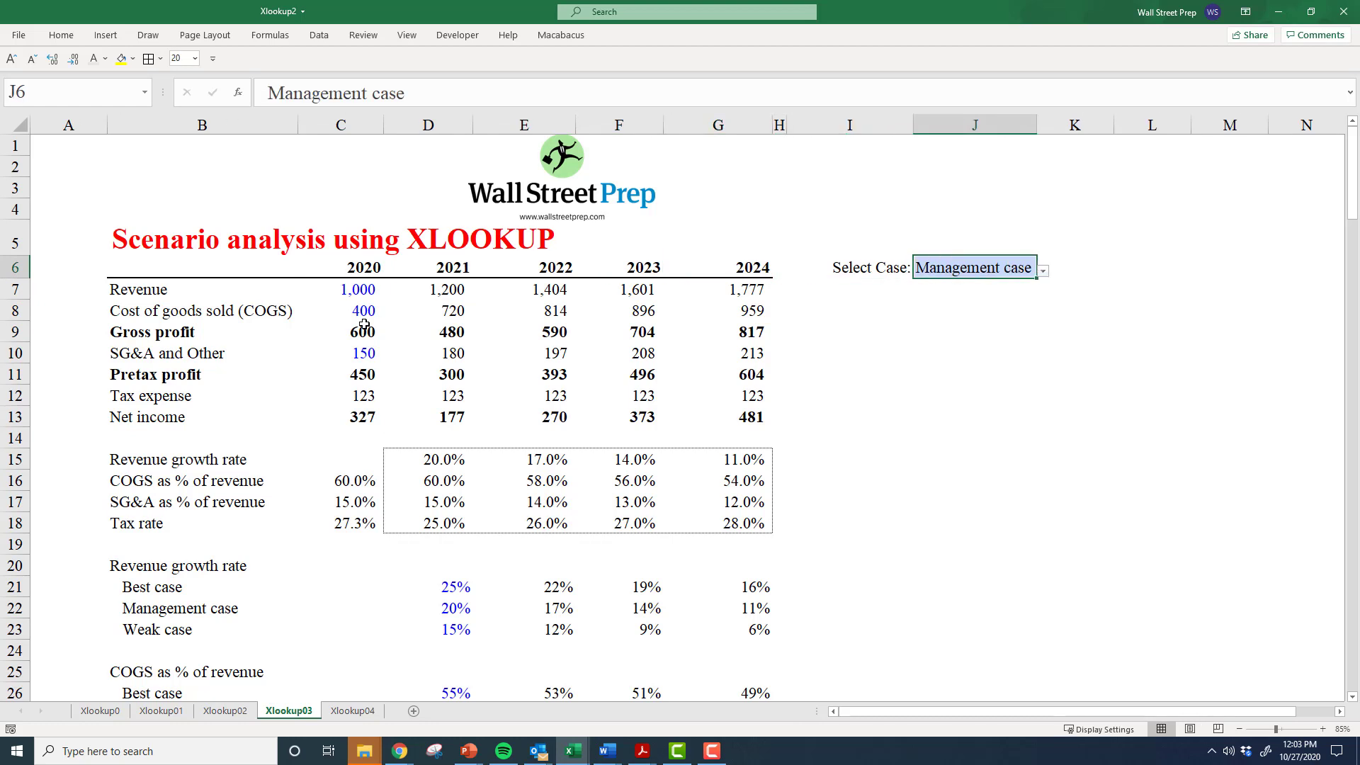
Inspect the 2021 revenue growth formula and the Management case growth rate.
key(Left)
key(Down)
key(Left)
key(Left)
key(Left)
key(Left)
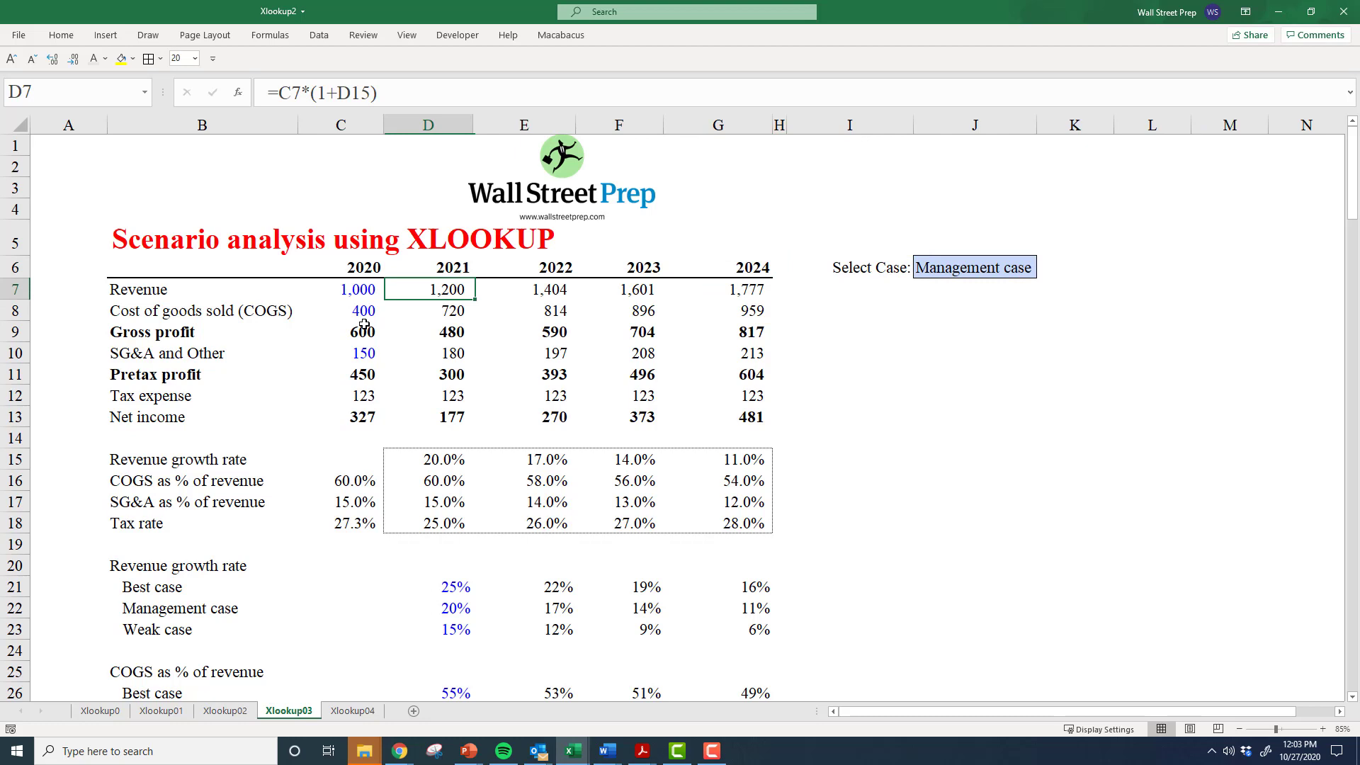
key(Down)
key(Down)
key(Down)
key(Down)
key(Down)
key(Down)
key(Down)
key(Down)
key(Down)
key(Down)
key(Down)
key(Down)
key(Down)
key(Down)
key(Down)
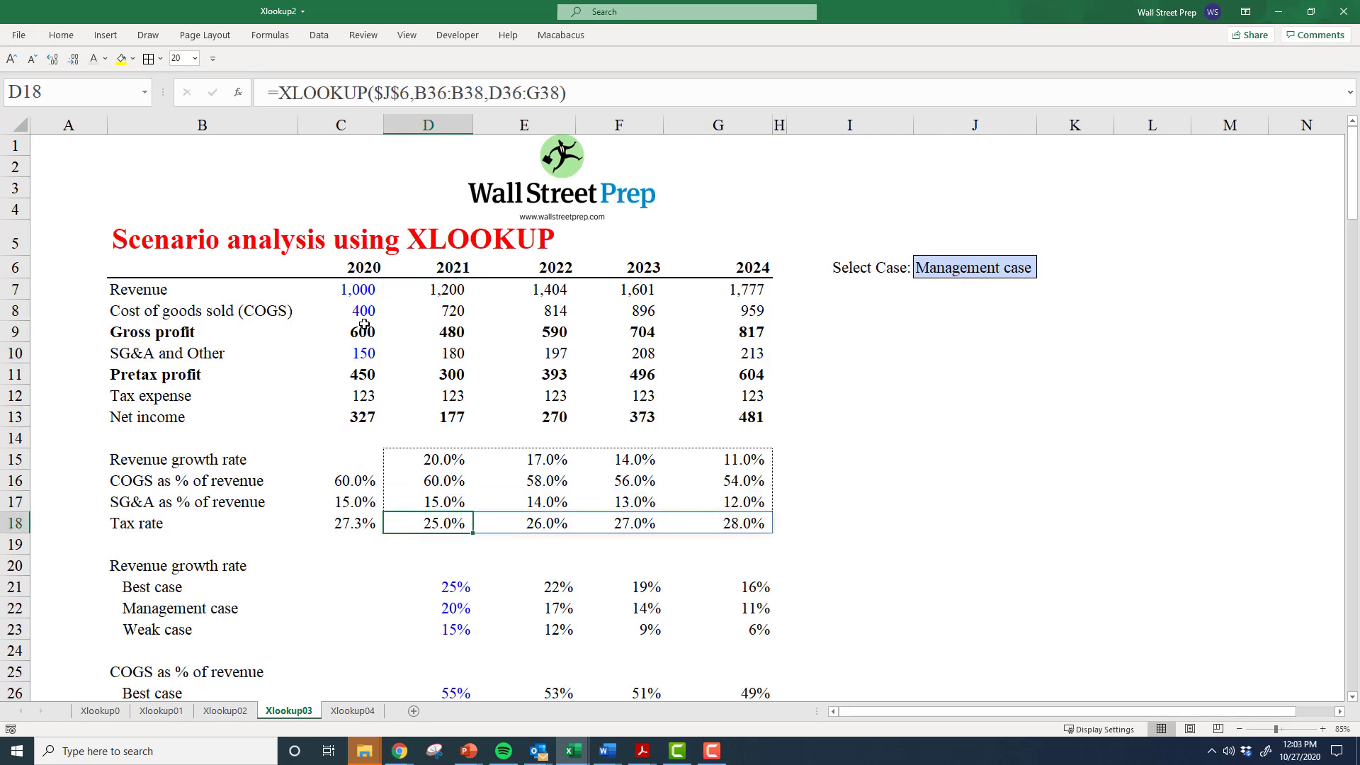
key(Down)
key(Down)
key(Down)
key(Down)
key(Down)
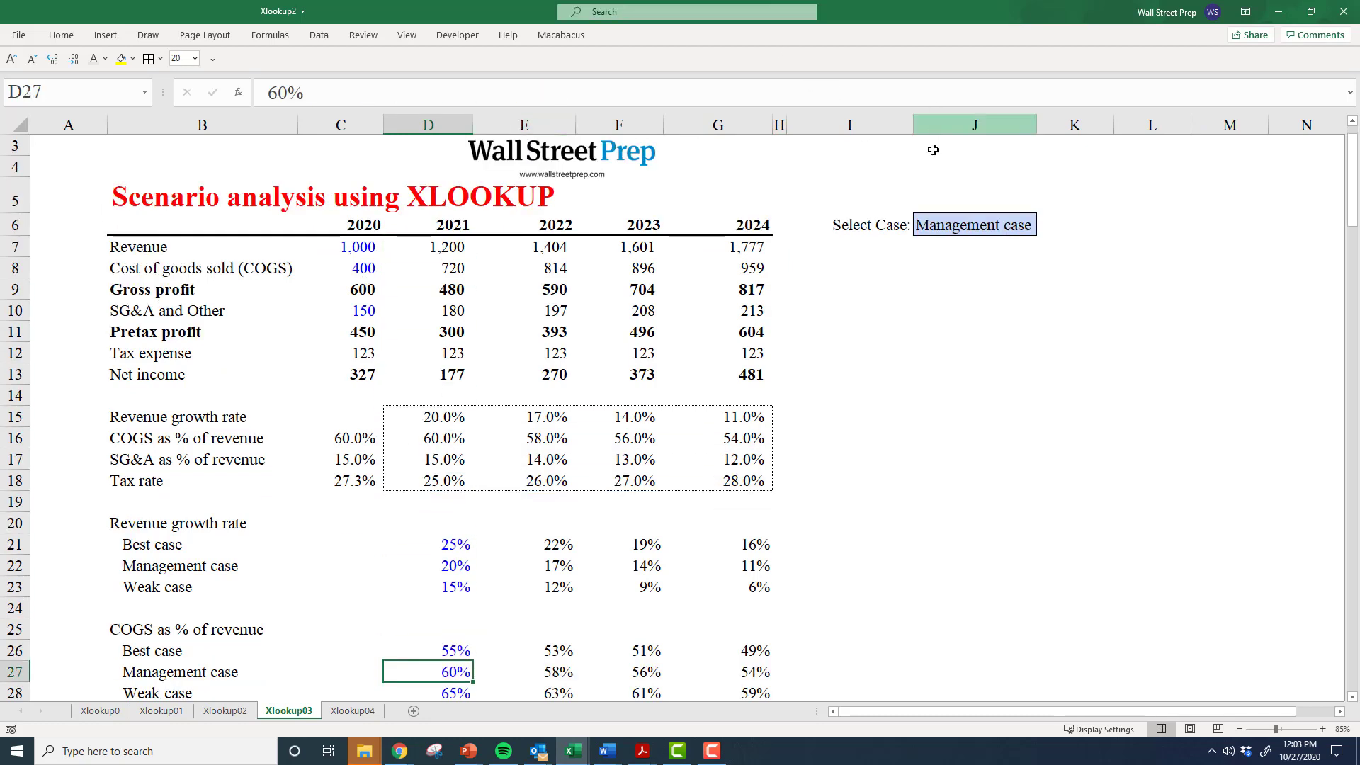
View the three cases in the J6 dropdown, leaving the selection unchanged.
click(966, 229)
click(1042, 228)
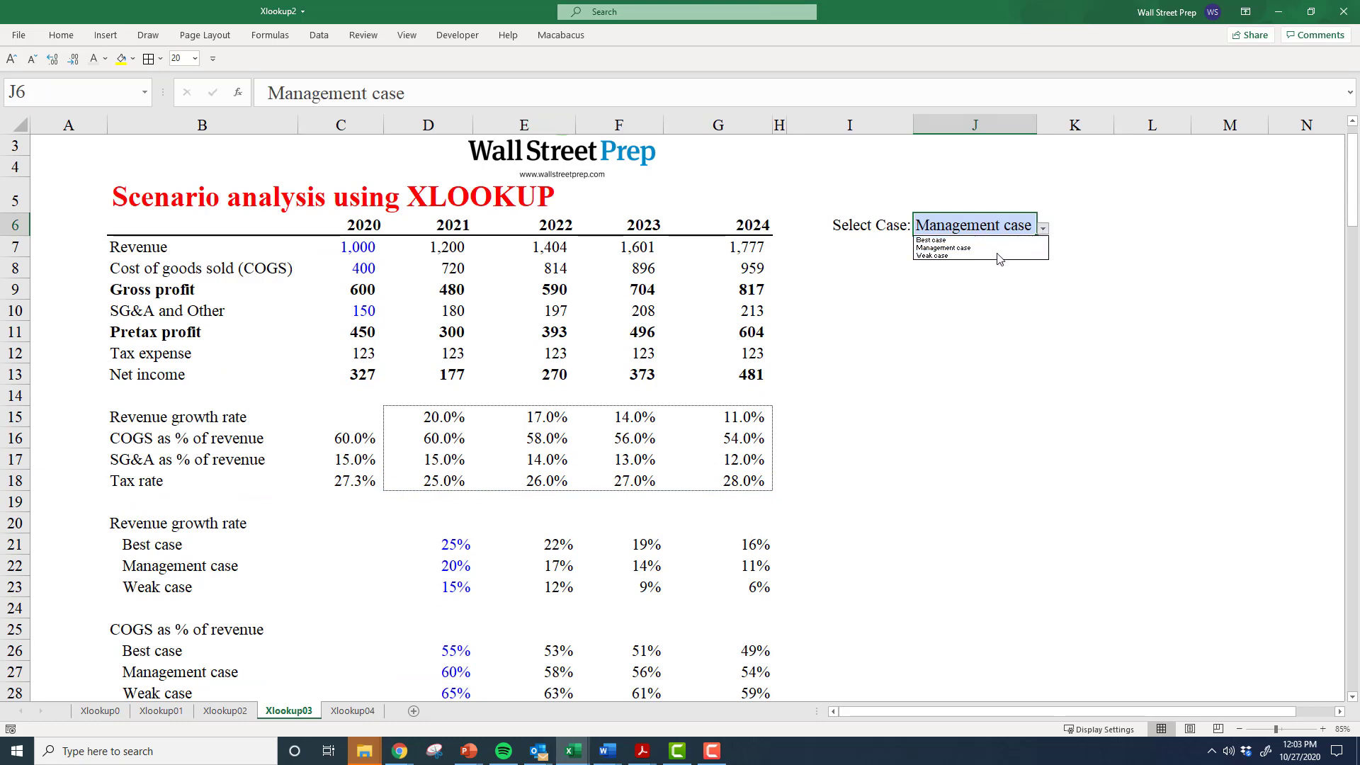
click(439, 331)
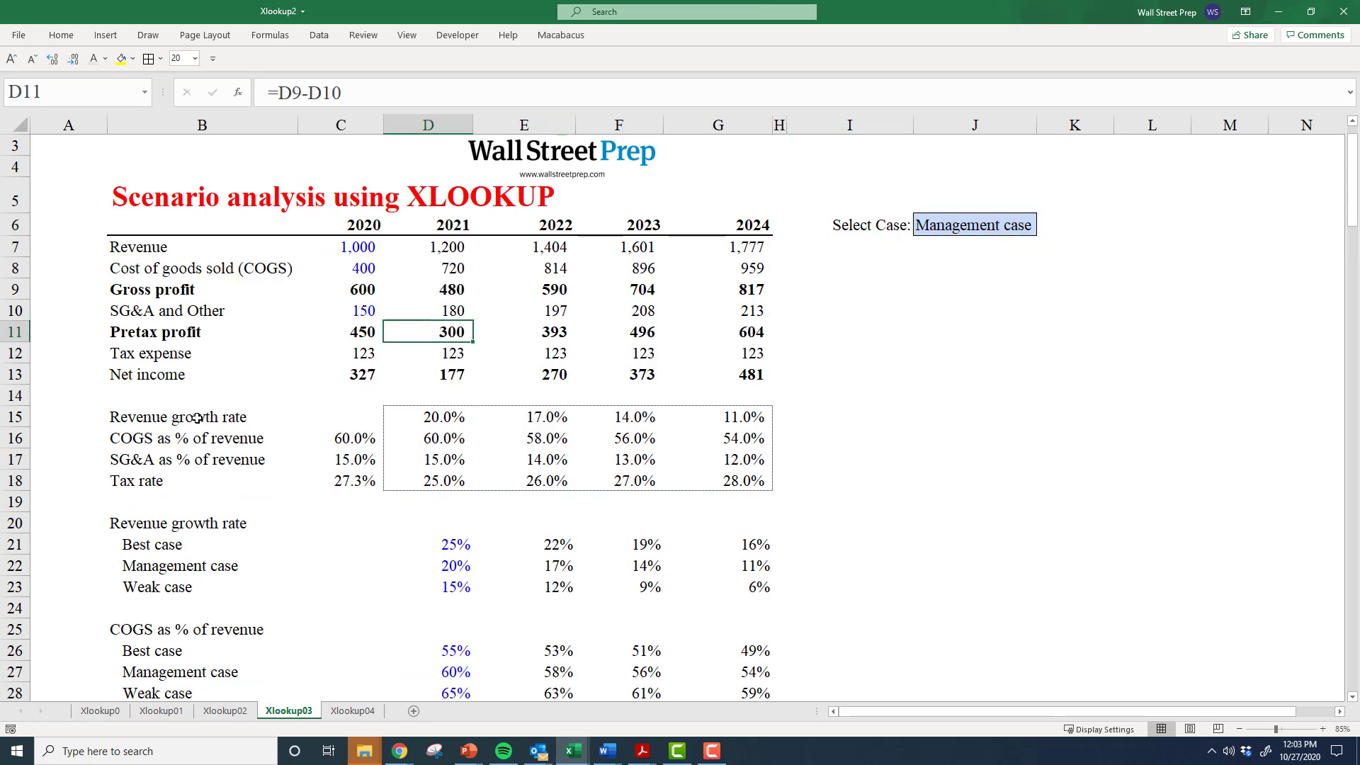
Review the driver labels in rows 15–18, the forecast income statement D7:G12 and revenue formulas.
click(197, 417)
drag(197, 418, 205, 481)
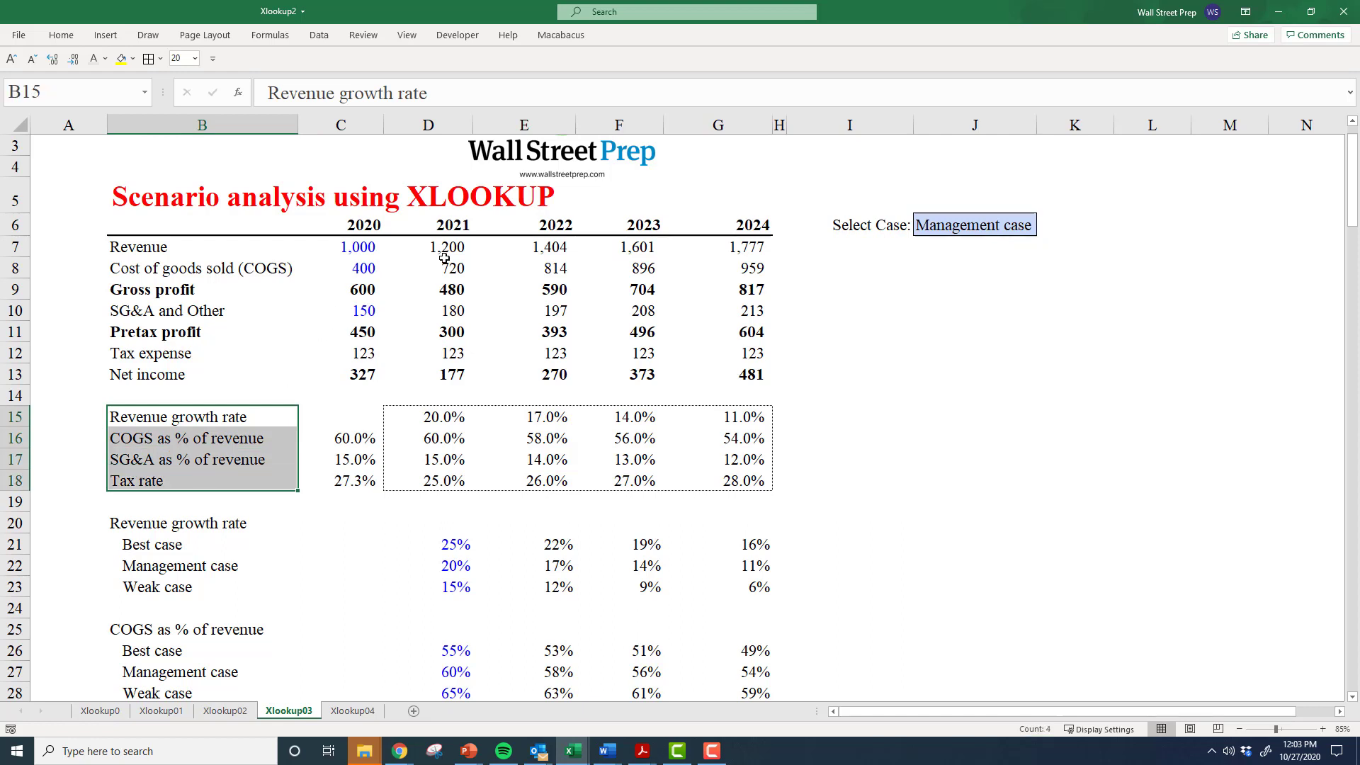
drag(443, 247, 708, 357)
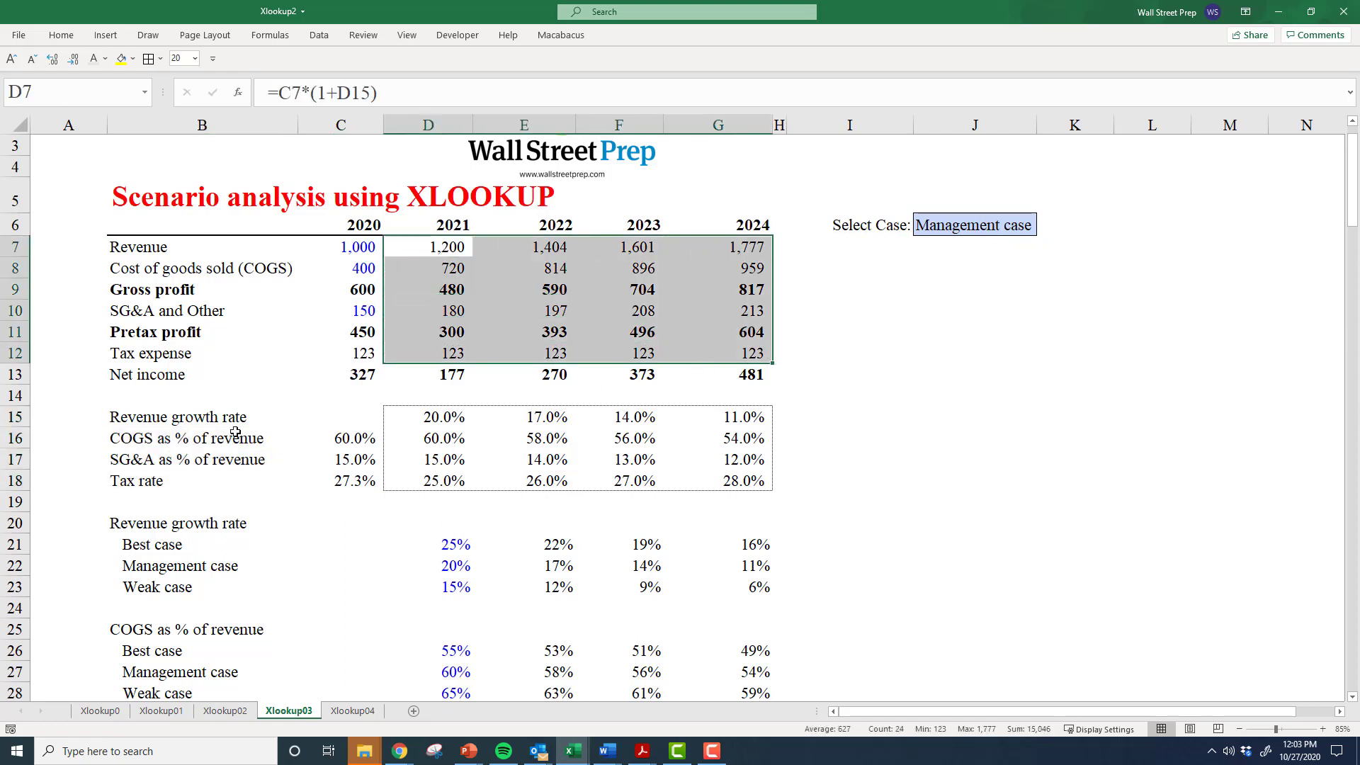
click(170, 523)
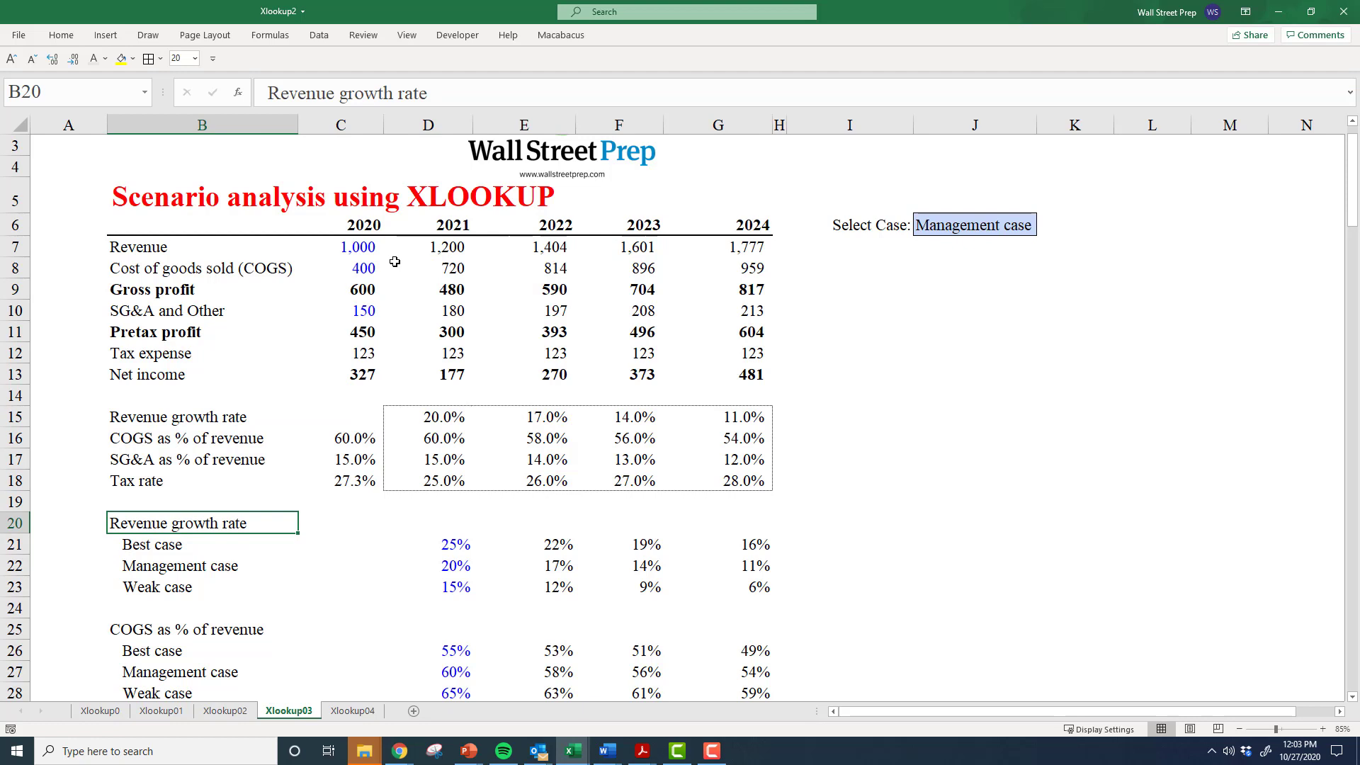
click(368, 249)
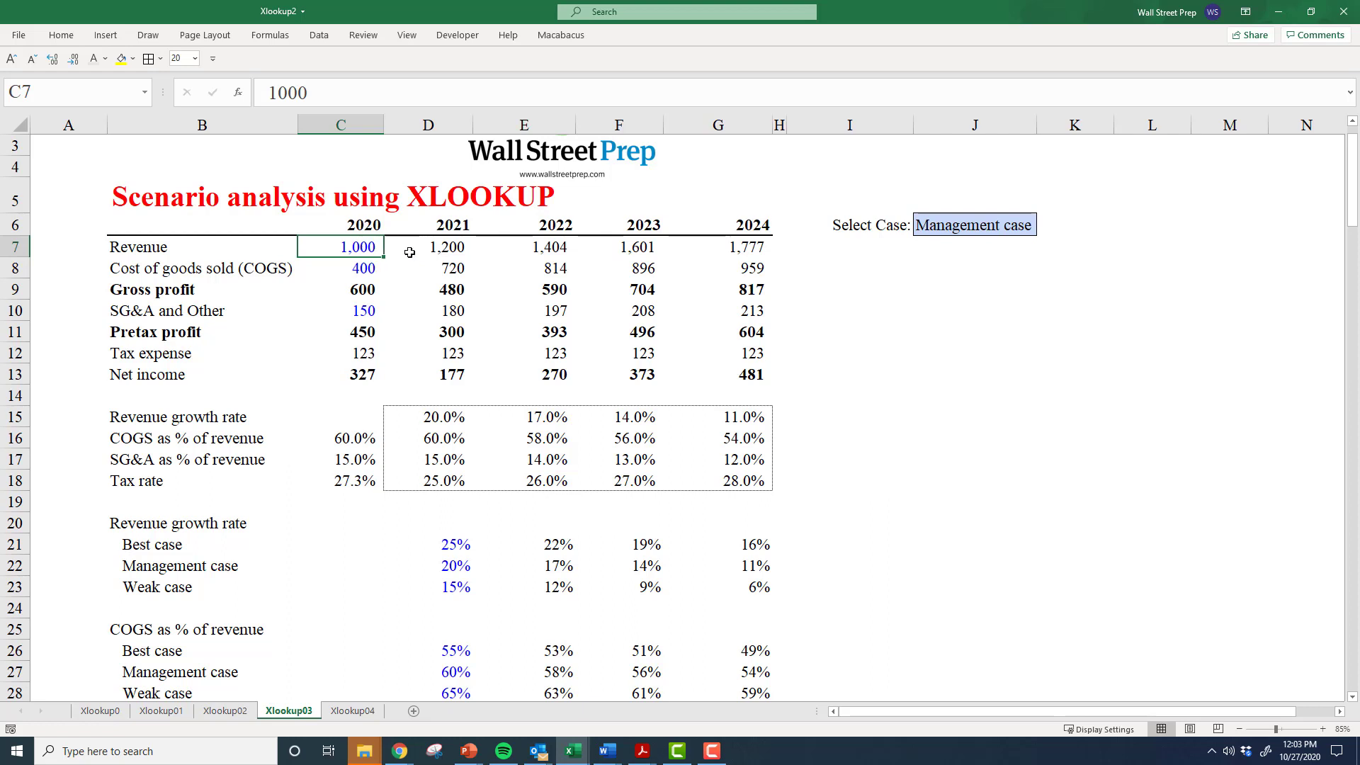
click(453, 249)
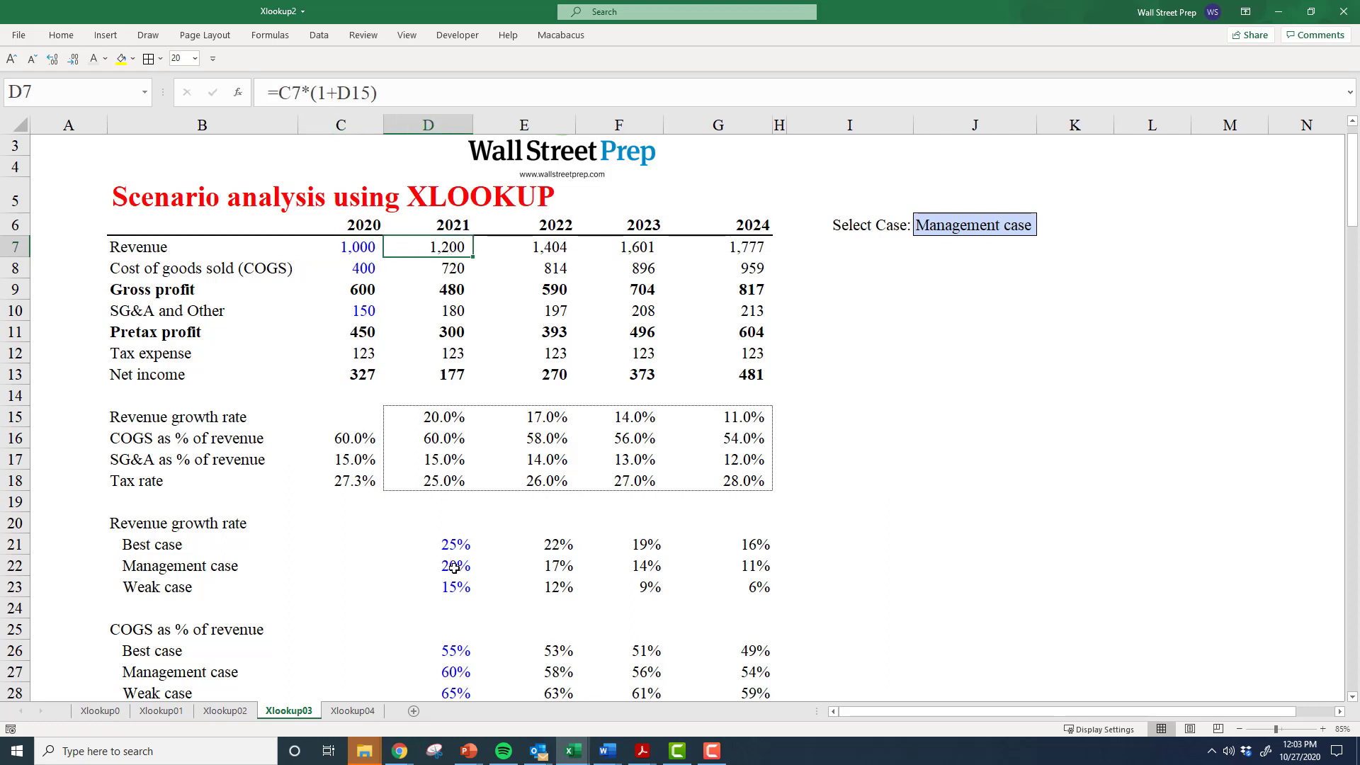
Review the Management, Best and Weak case growth rows in the scenario assumptions table.
click(568, 574)
click(139, 566)
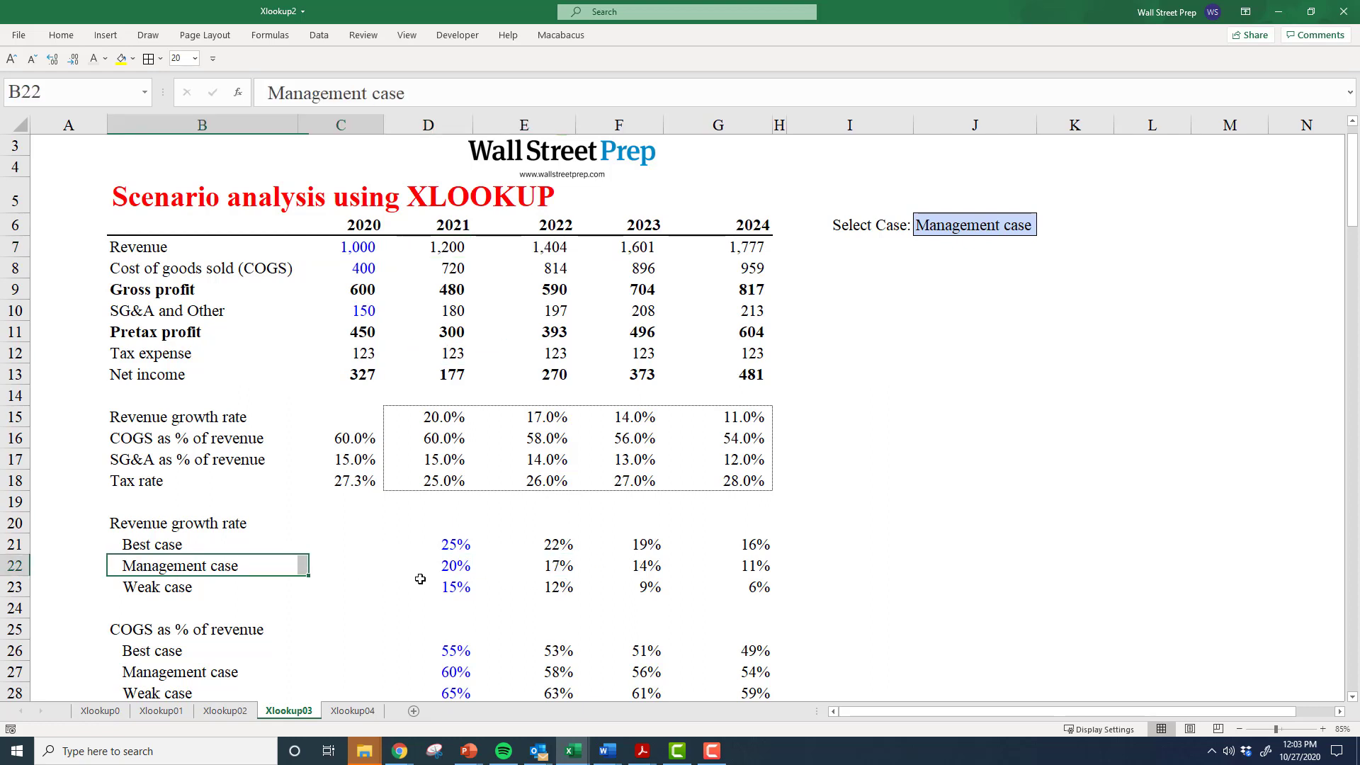
drag(420, 579, 760, 565)
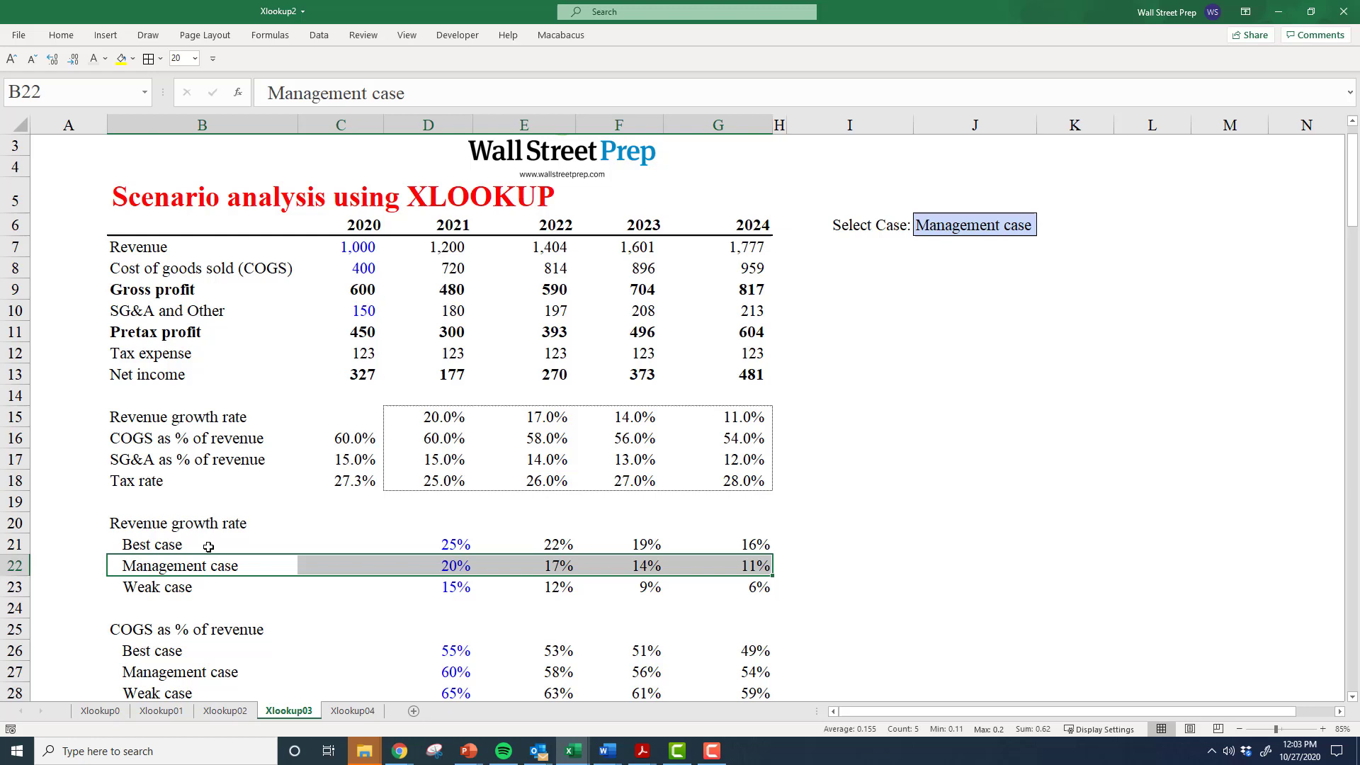
drag(208, 546, 761, 545)
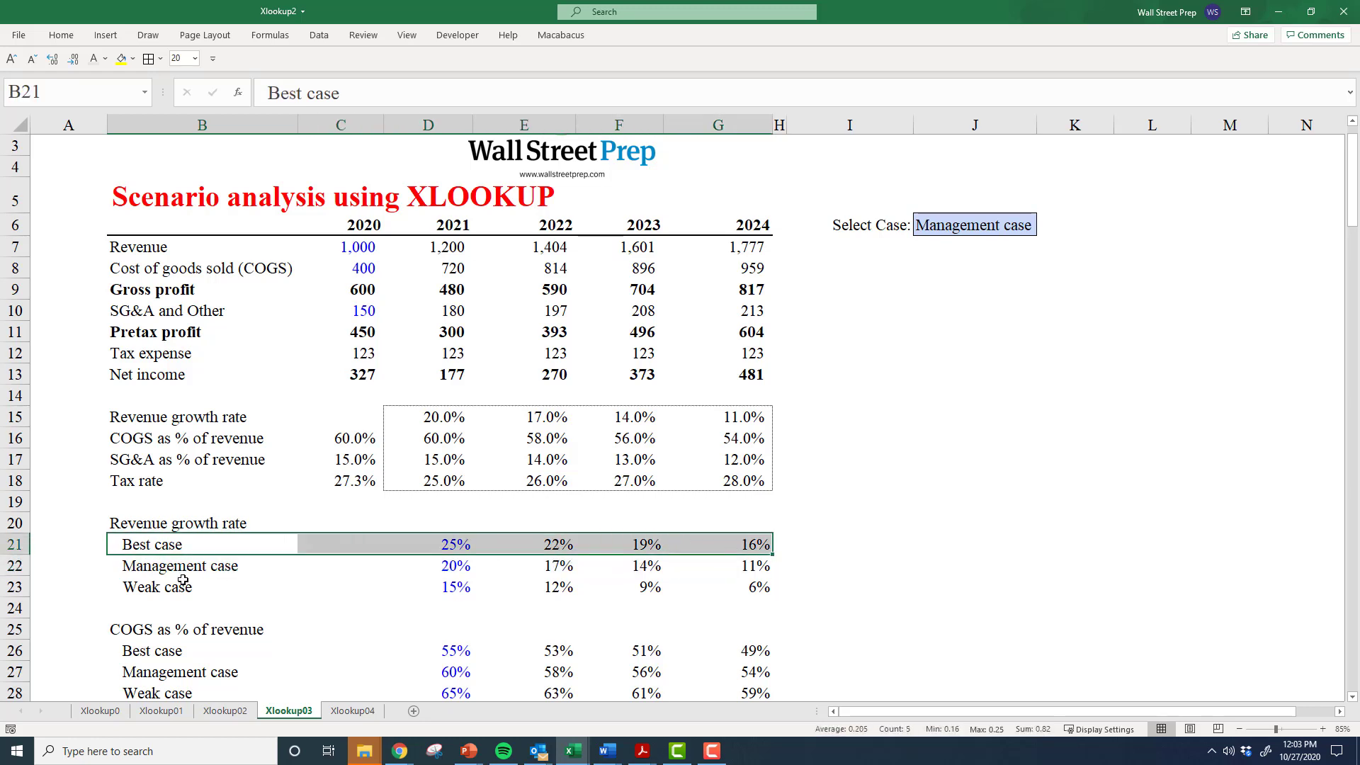
drag(177, 586, 738, 594)
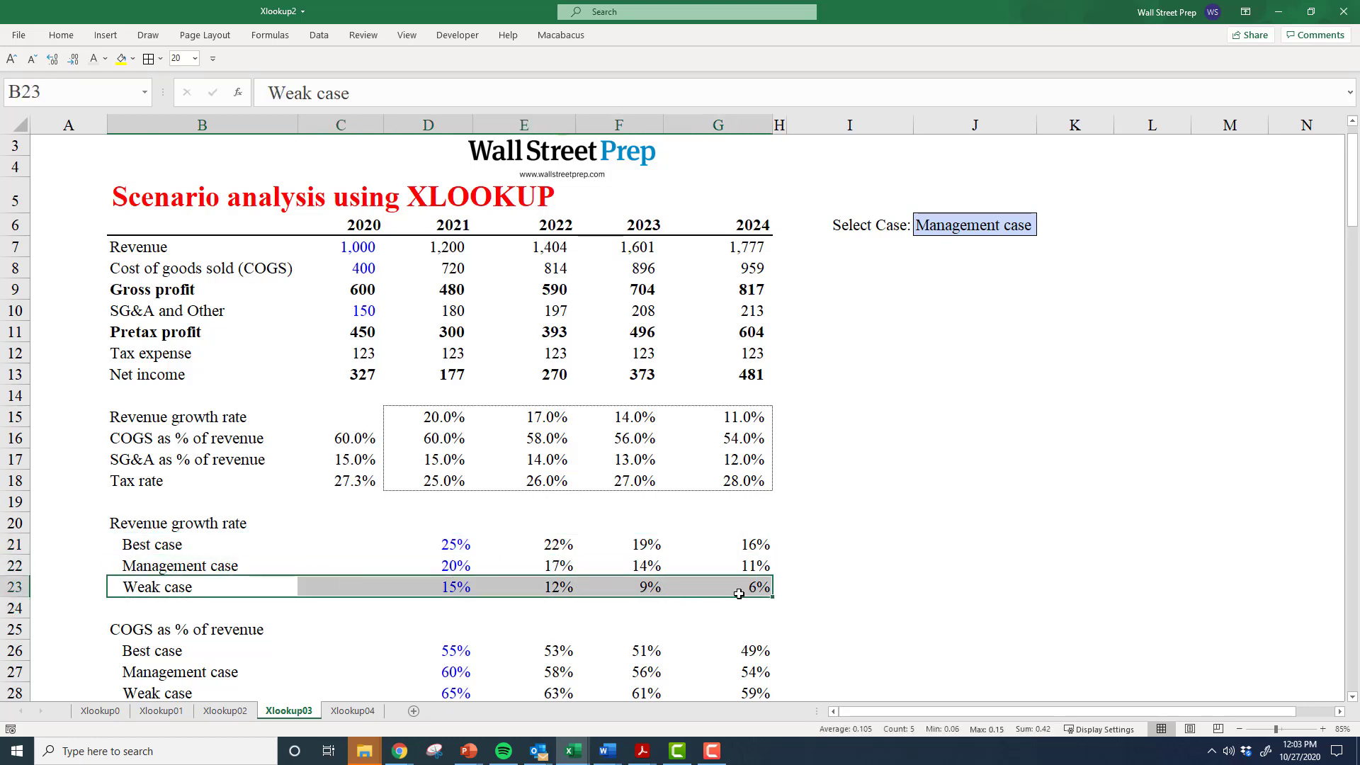
click(550, 545)
key(Left)
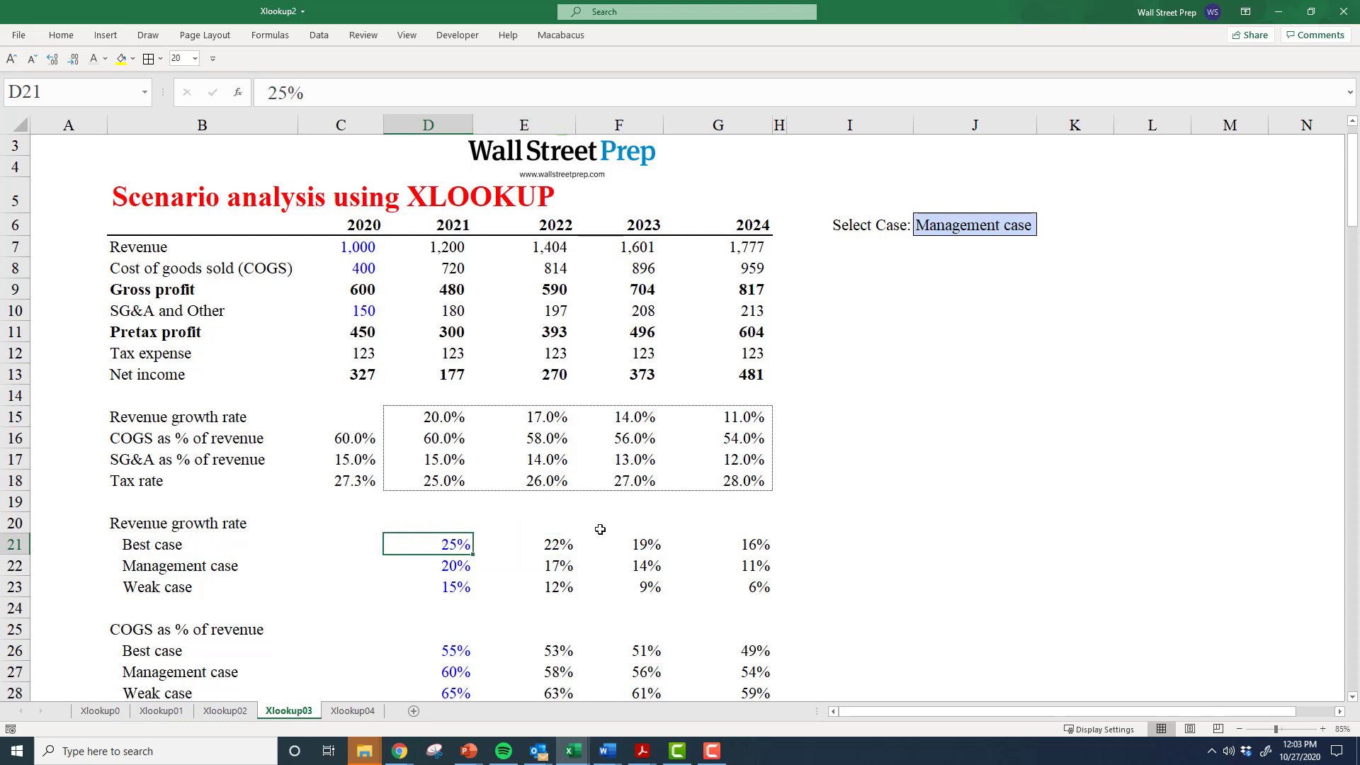
key(Right)
key(Down)
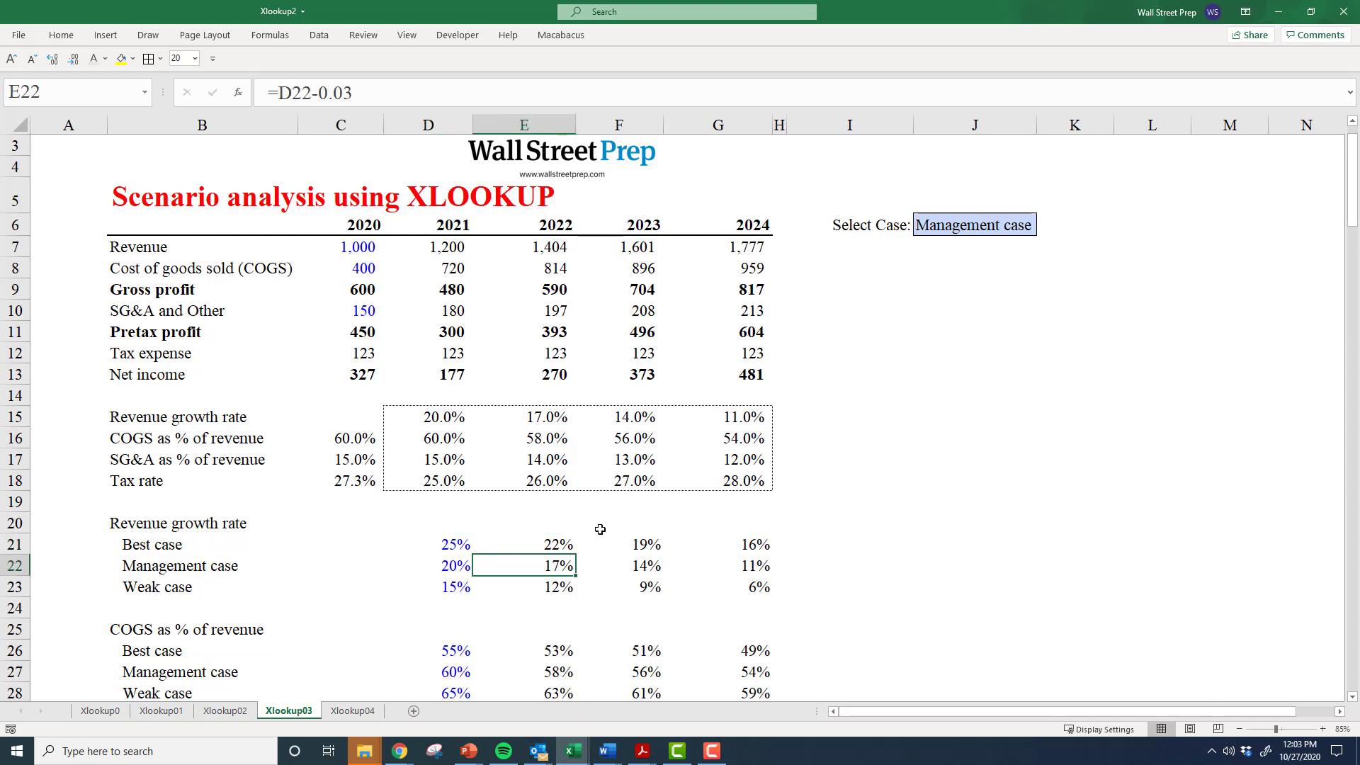
key(Left)
key(Up)
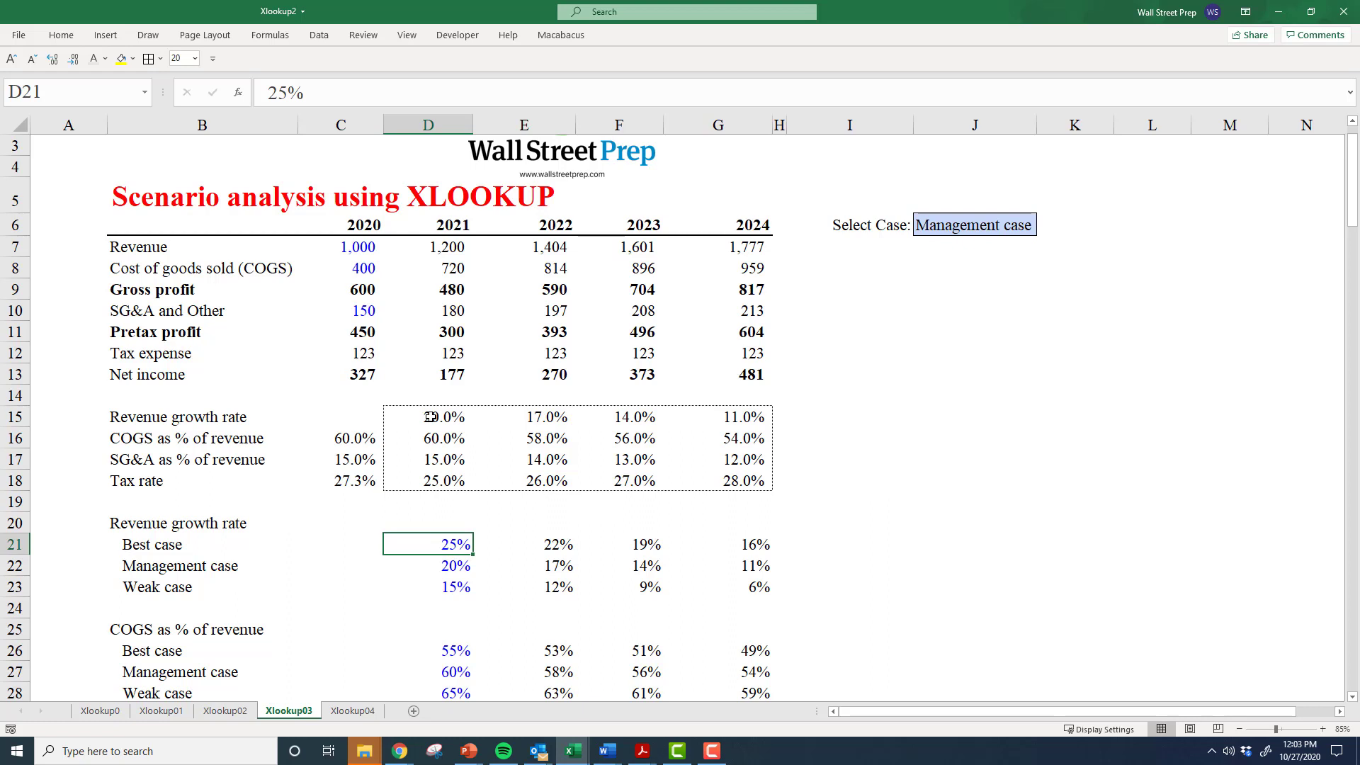
Clear the existing driver values in D15:G18.
drag(432, 417, 748, 479)
key(Delete)
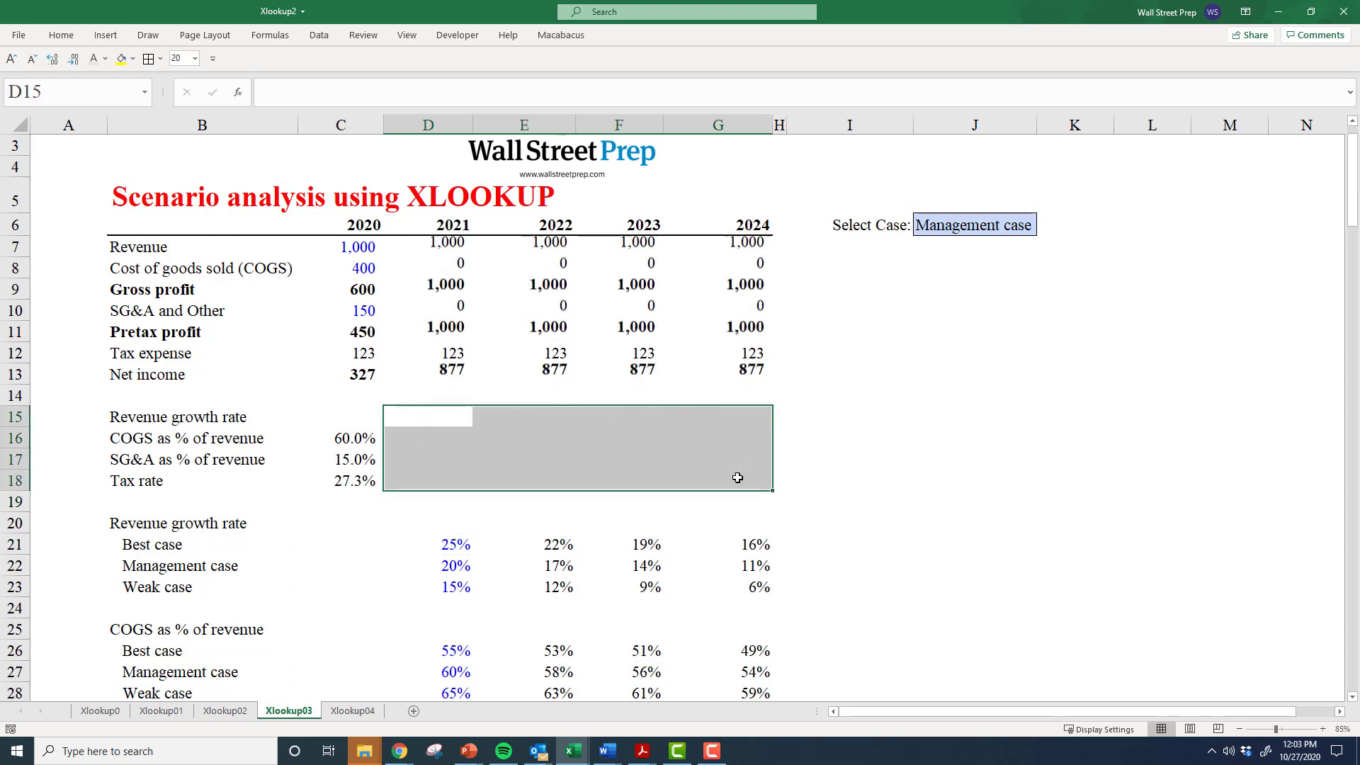
key(ctrl+c)
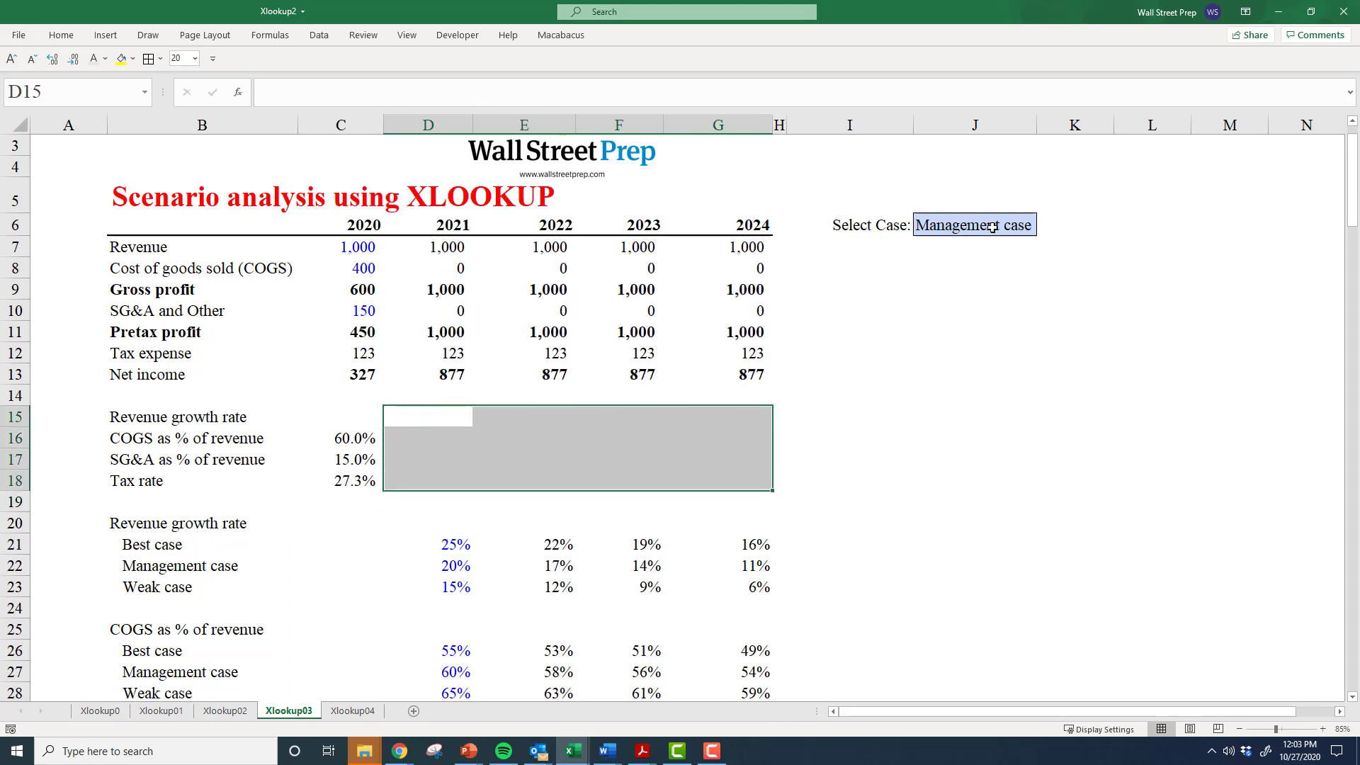
Review J6 and the emptied revenue growth, COGS, SG&A and tax rate driver rows.
click(974, 233)
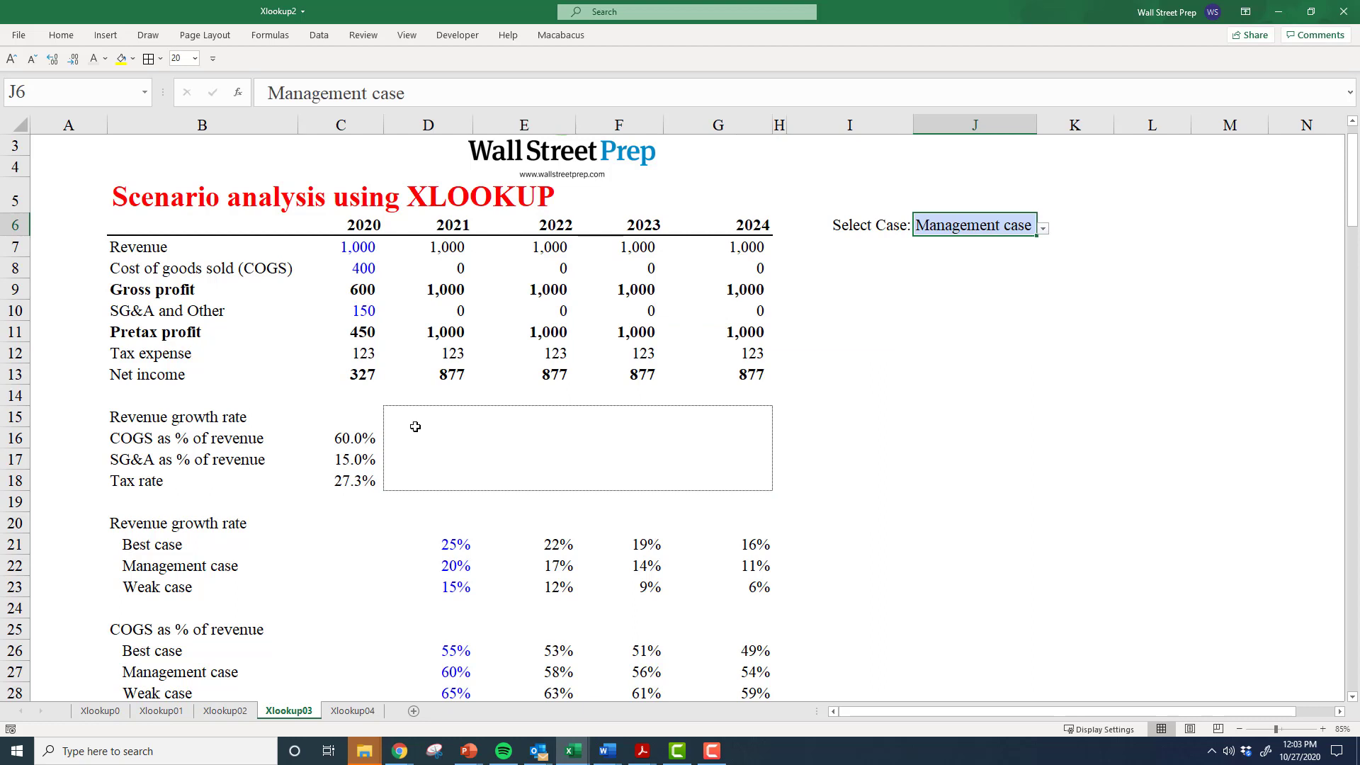
drag(414, 415, 731, 416)
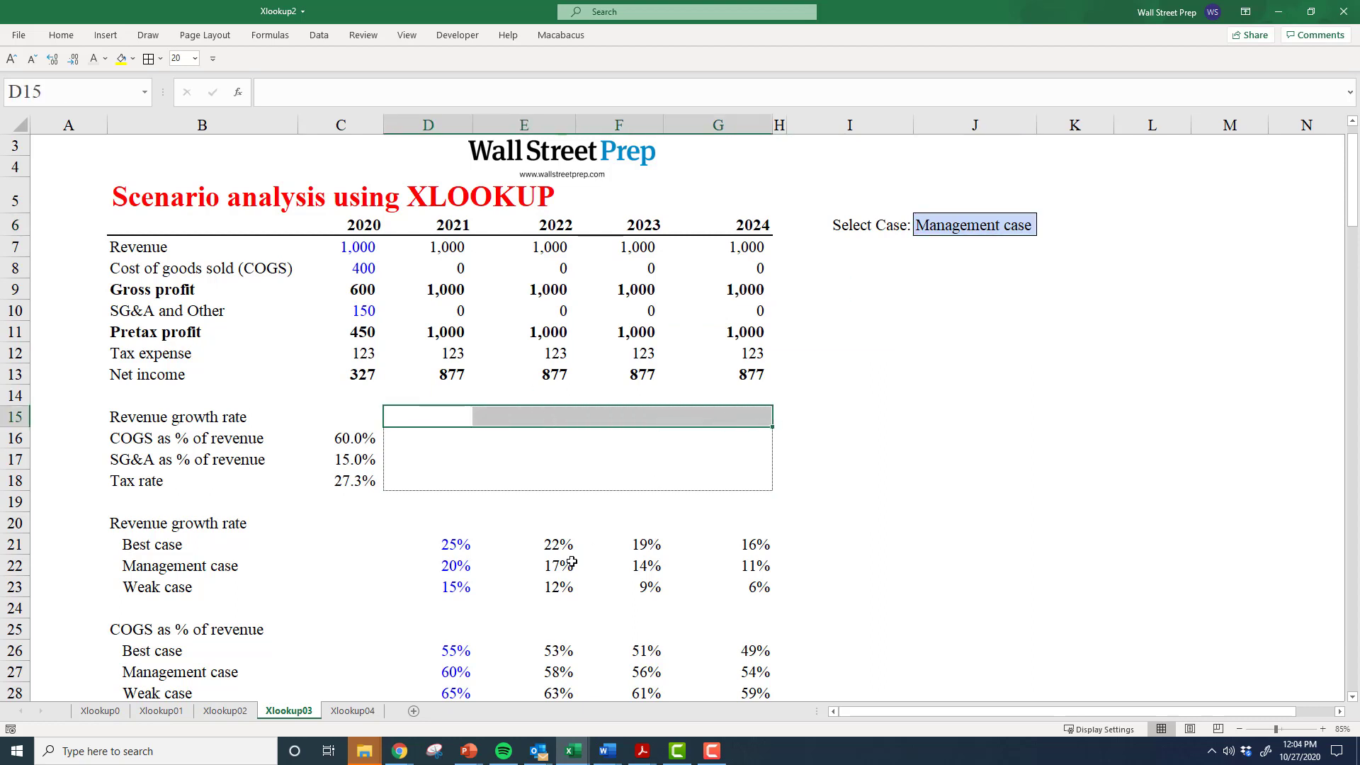
drag(408, 438, 719, 449)
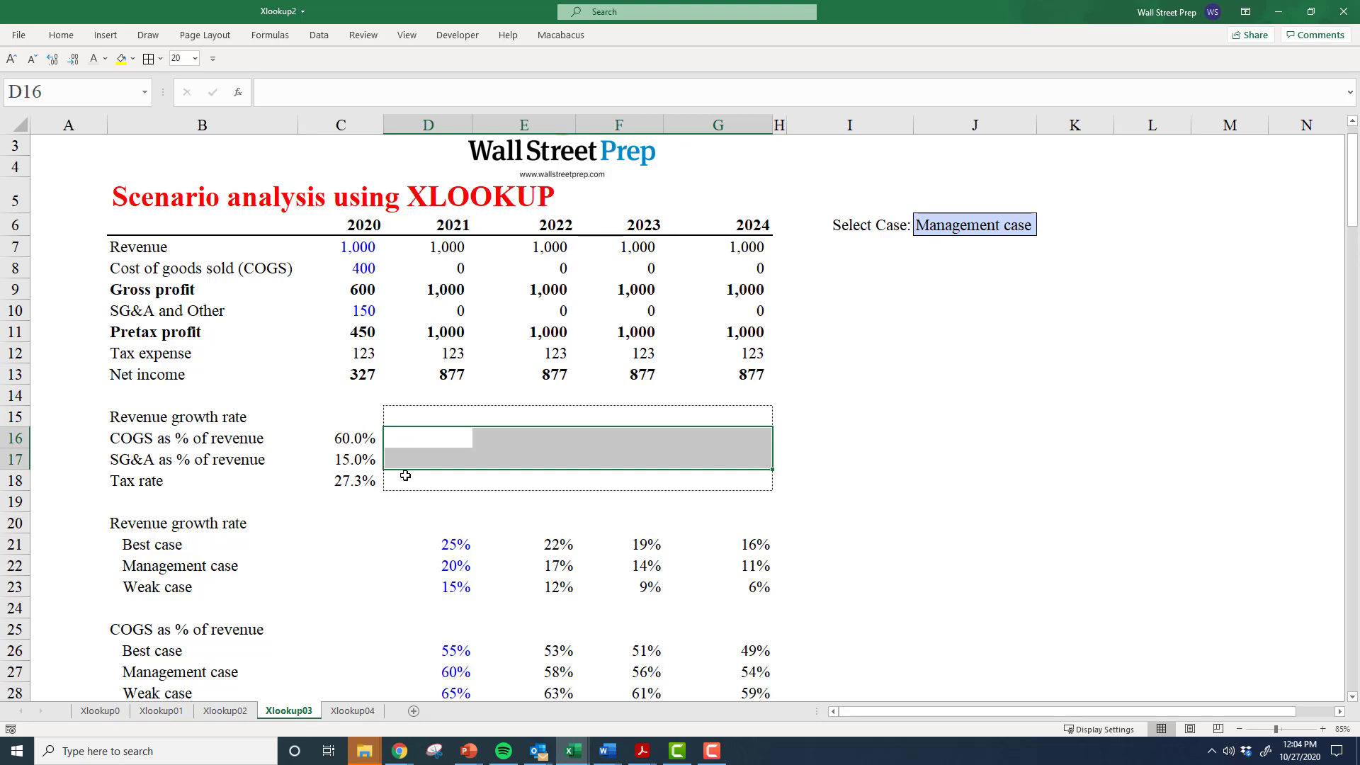
click(406, 439)
click(404, 457)
click(412, 478)
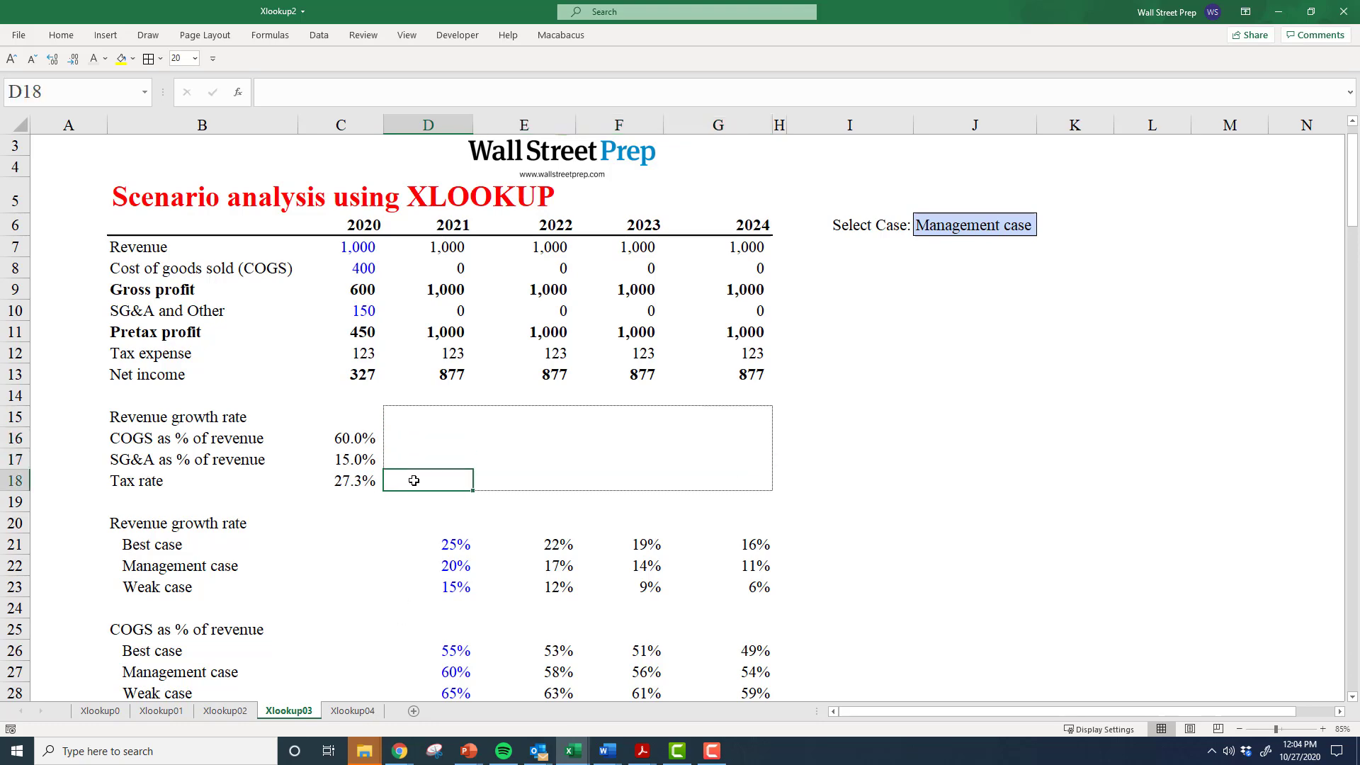
scroll(414, 480, down, 2)
scroll(437, 575, down, 2)
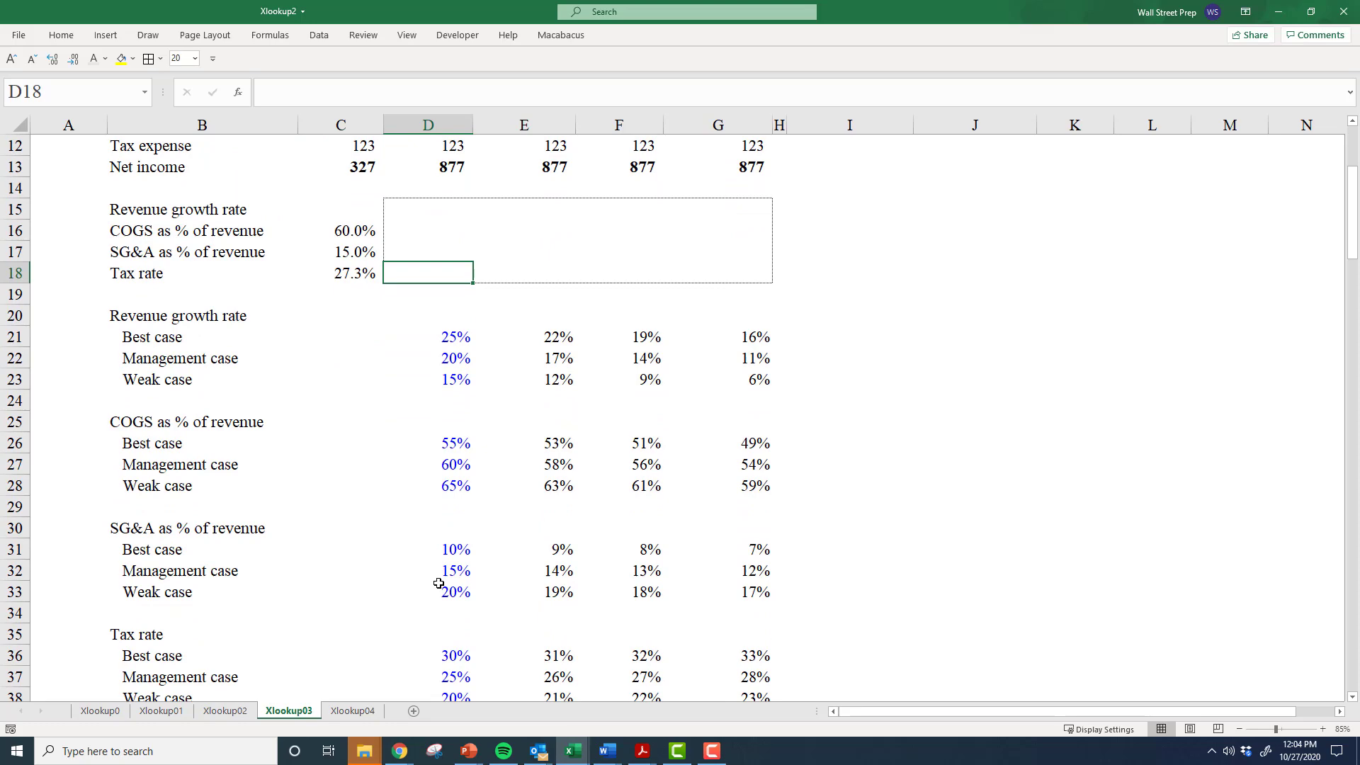
scroll(471, 335, up, 4)
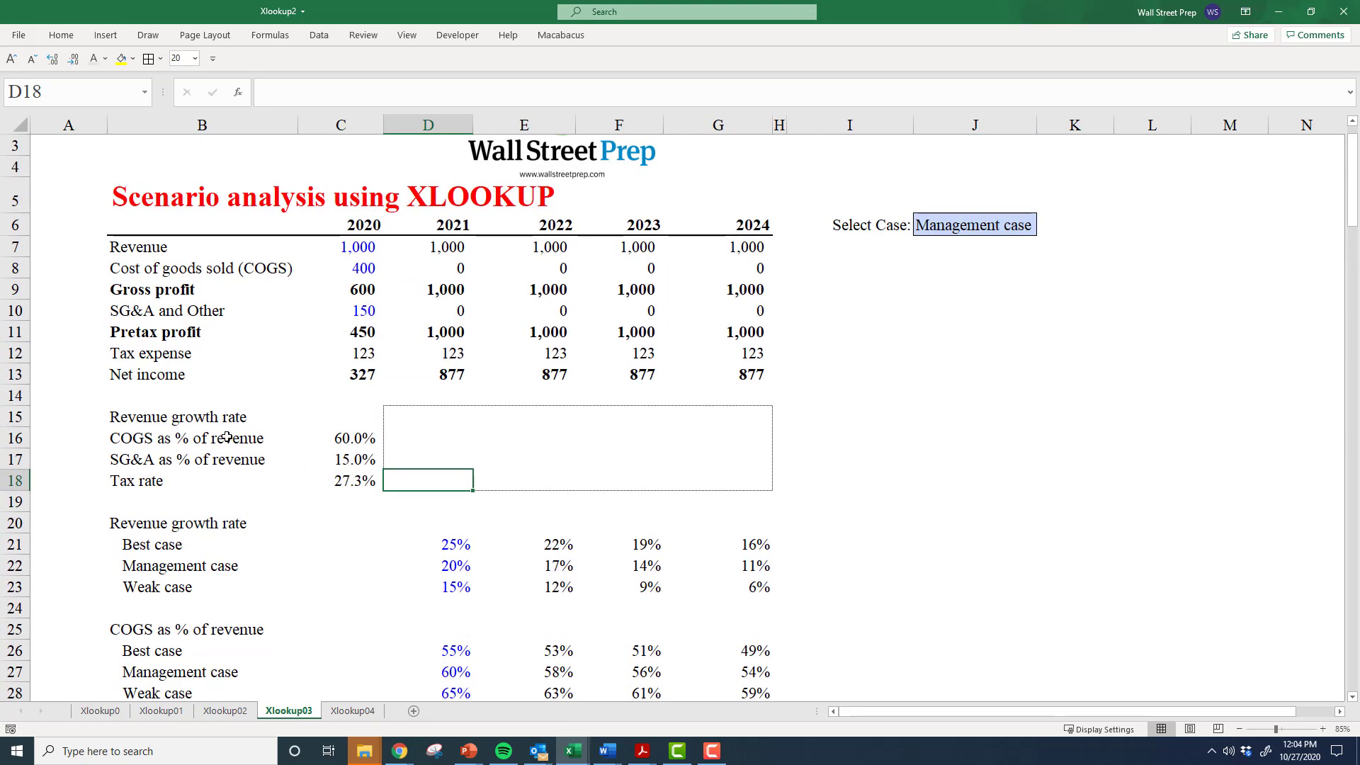
Mark out the B15:B18 driver labels and the empty D15:G18 block, ending in D15.
drag(179, 419, 176, 476)
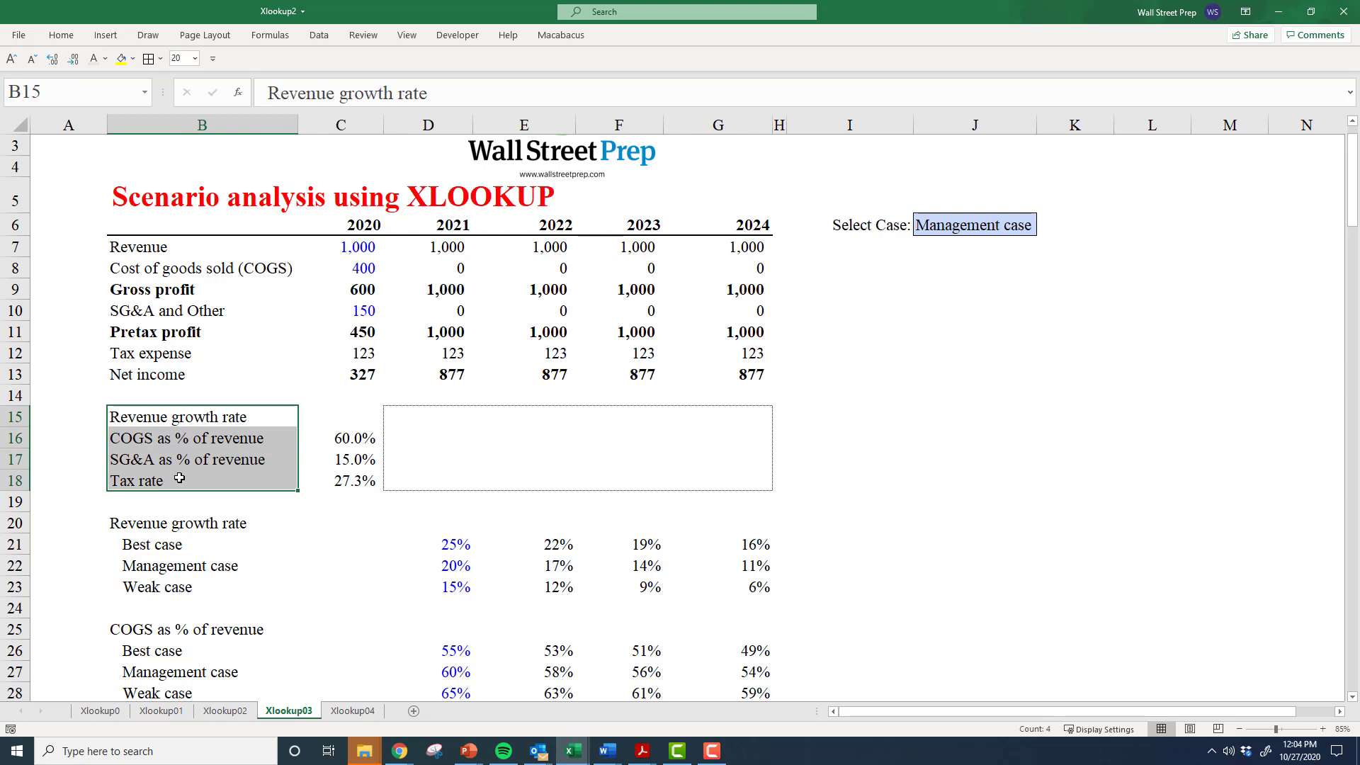
click(441, 419)
drag(441, 420, 725, 479)
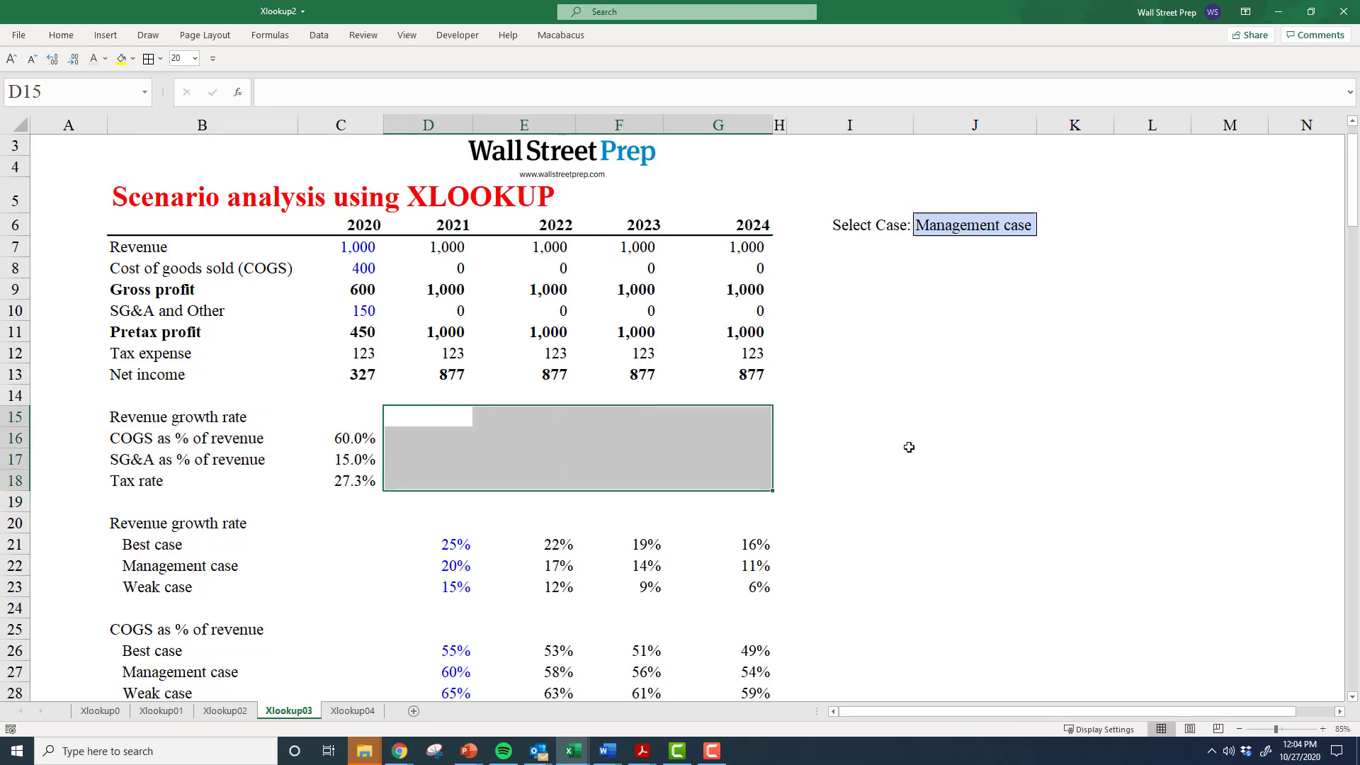
key(Return)
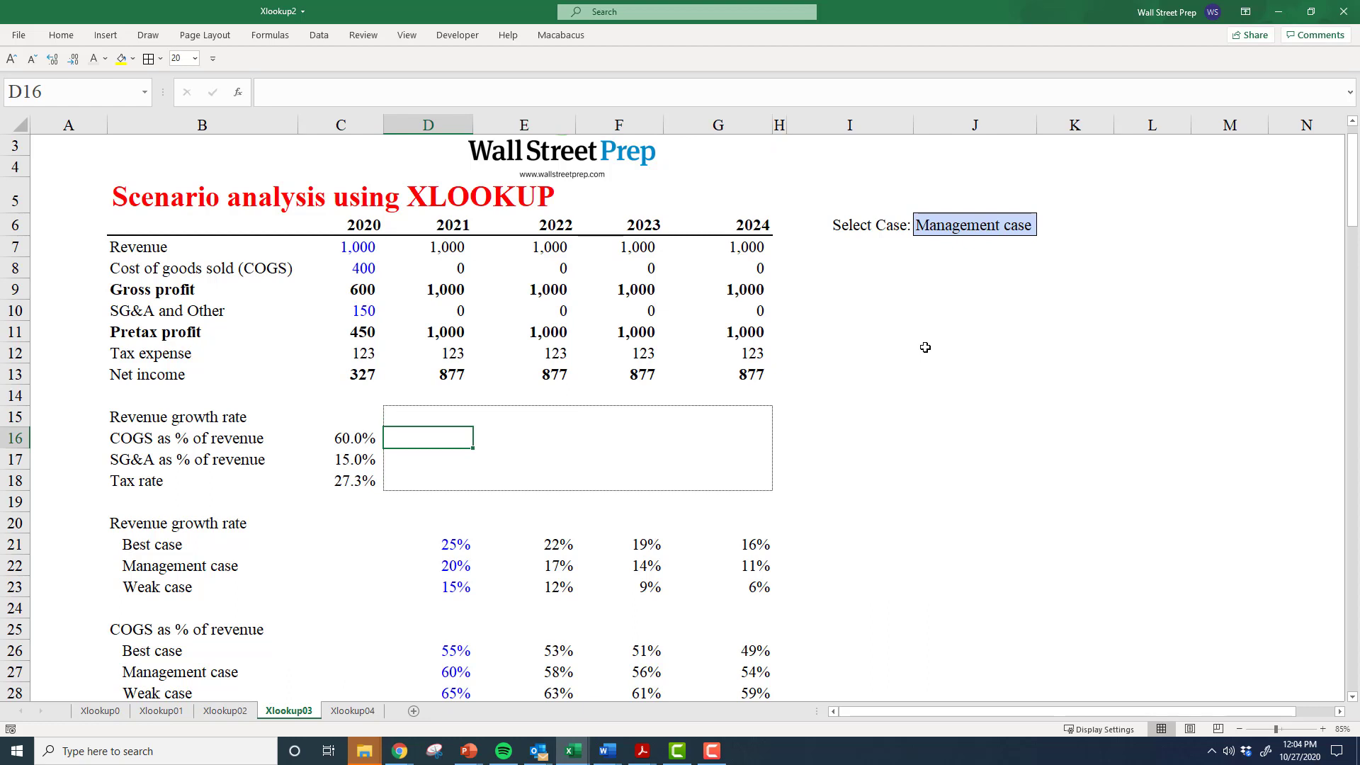
key(shift+Return)
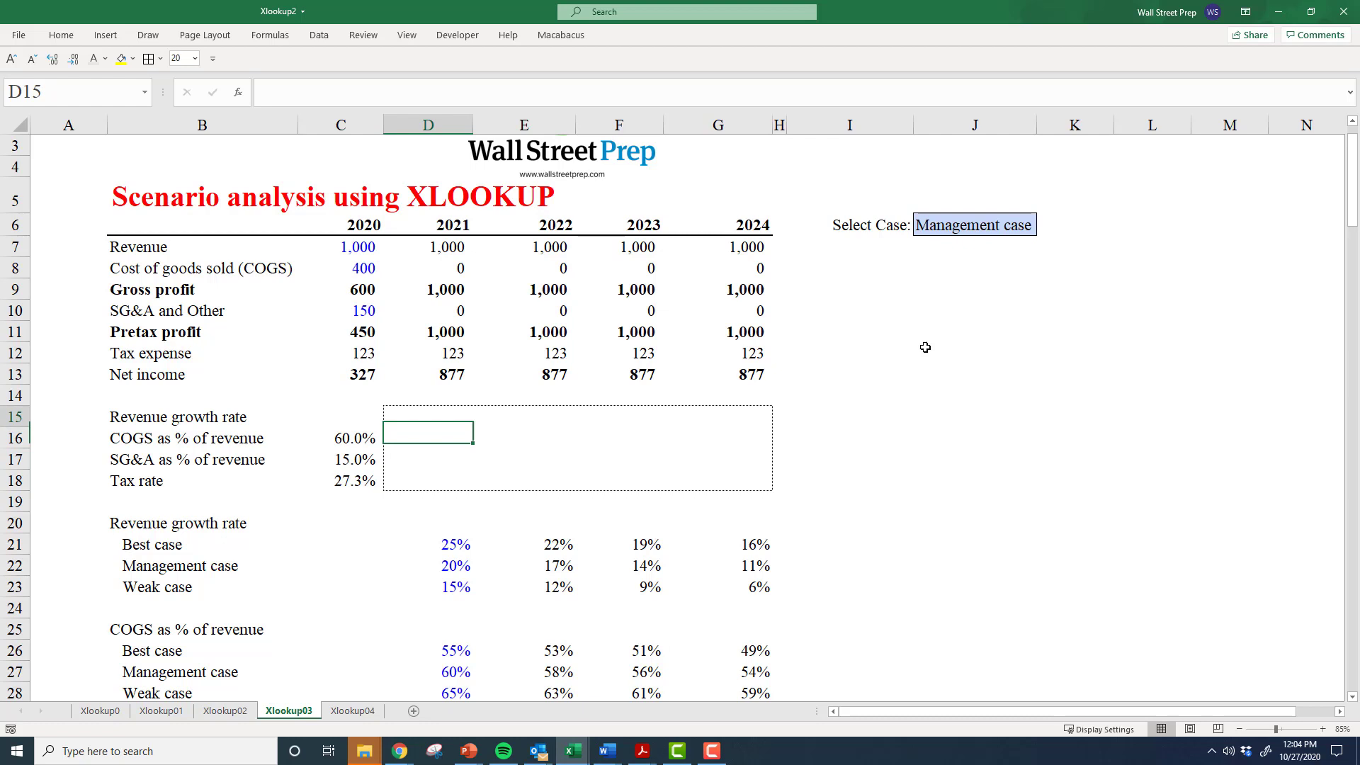
Begin an IF formula in D15 returning D22 when J6 equals 'management case'.
text(=if()
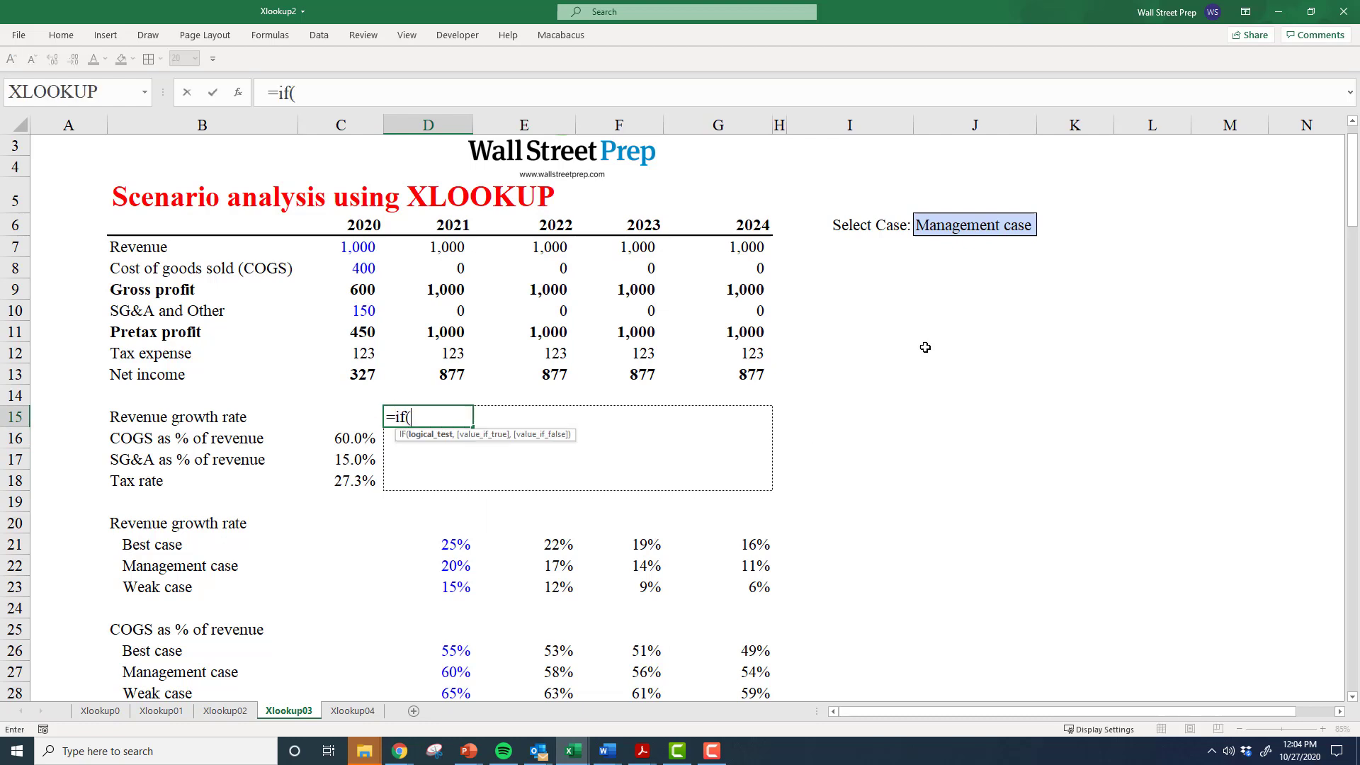
key(Right)
key(Up)
key(Right)
key(Right)
key(Right)
key(Right)
key(Right)
key(Up)
key(Up)
key(Up)
key(Up)
key(Up)
key(Up)
key(Up)
key(Up)
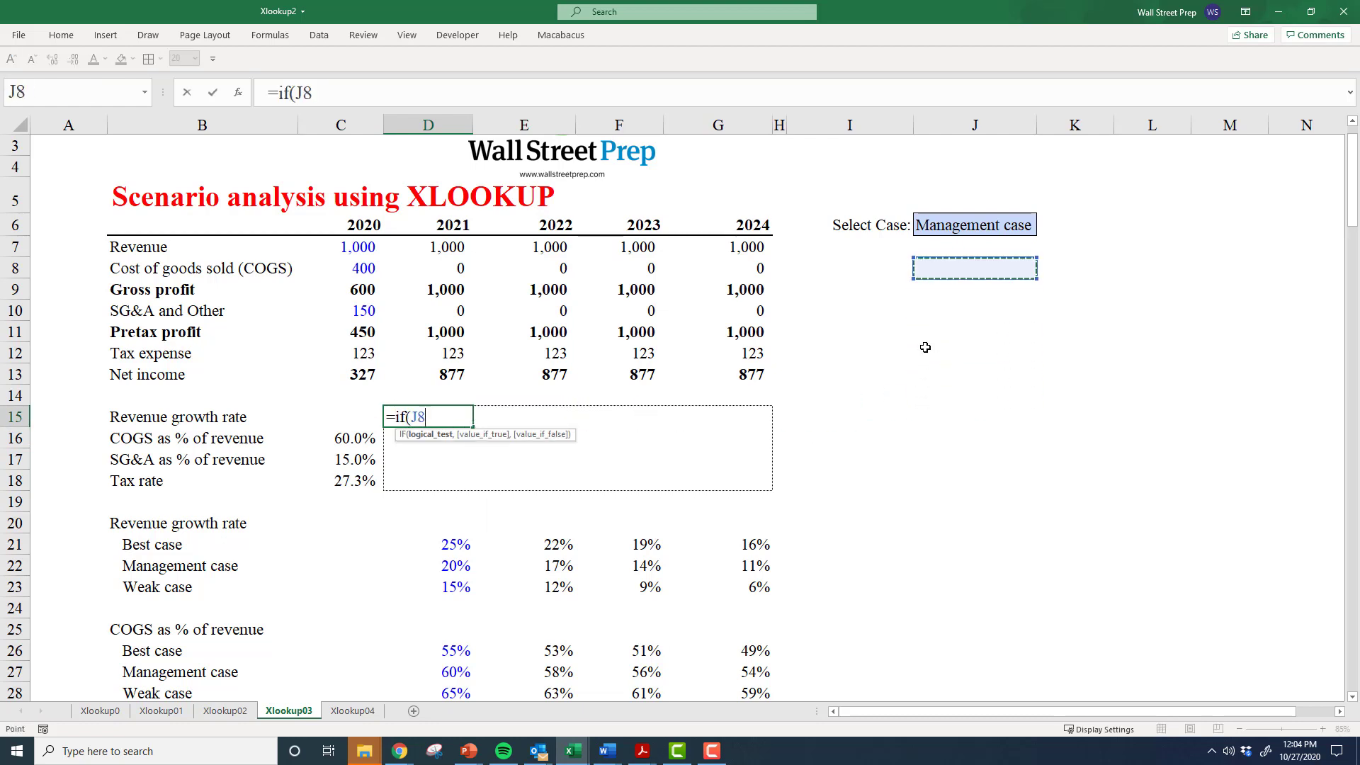
text(="m)
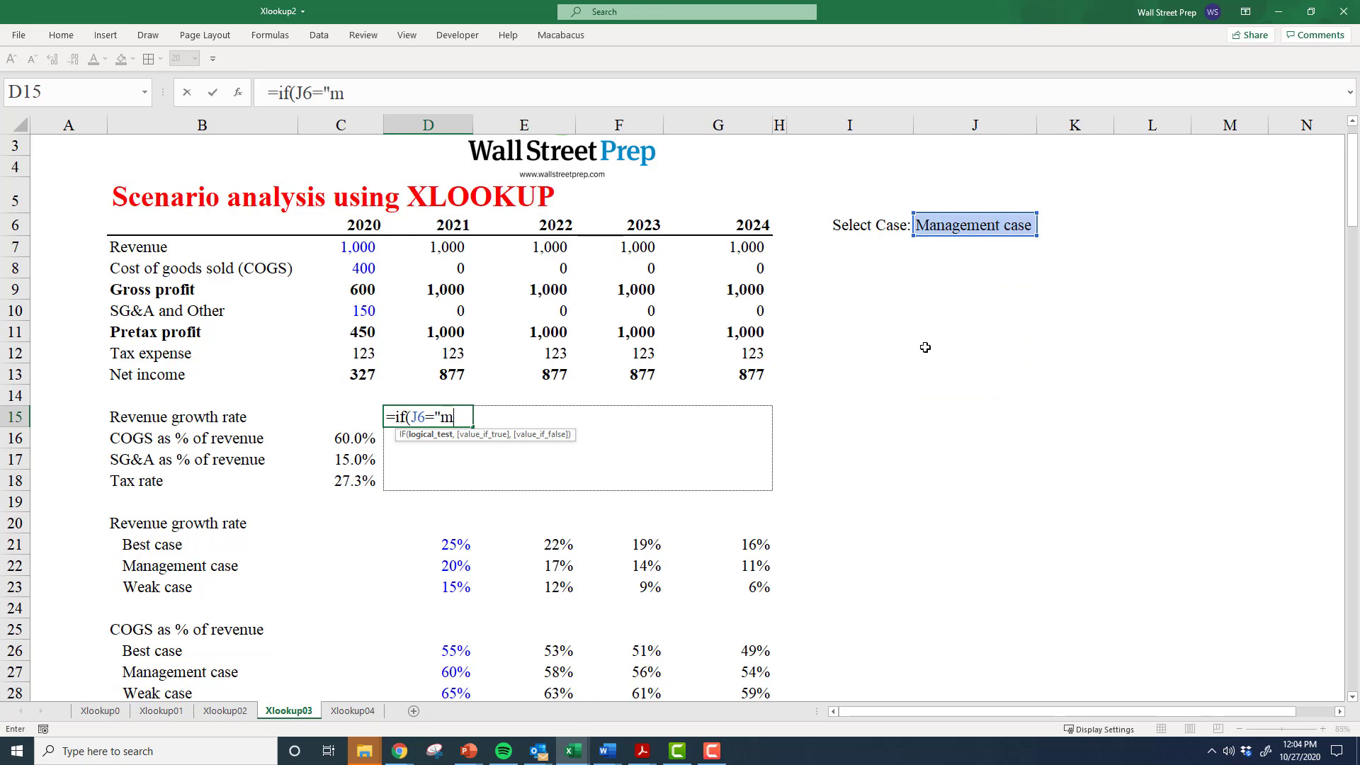
text(anagement)
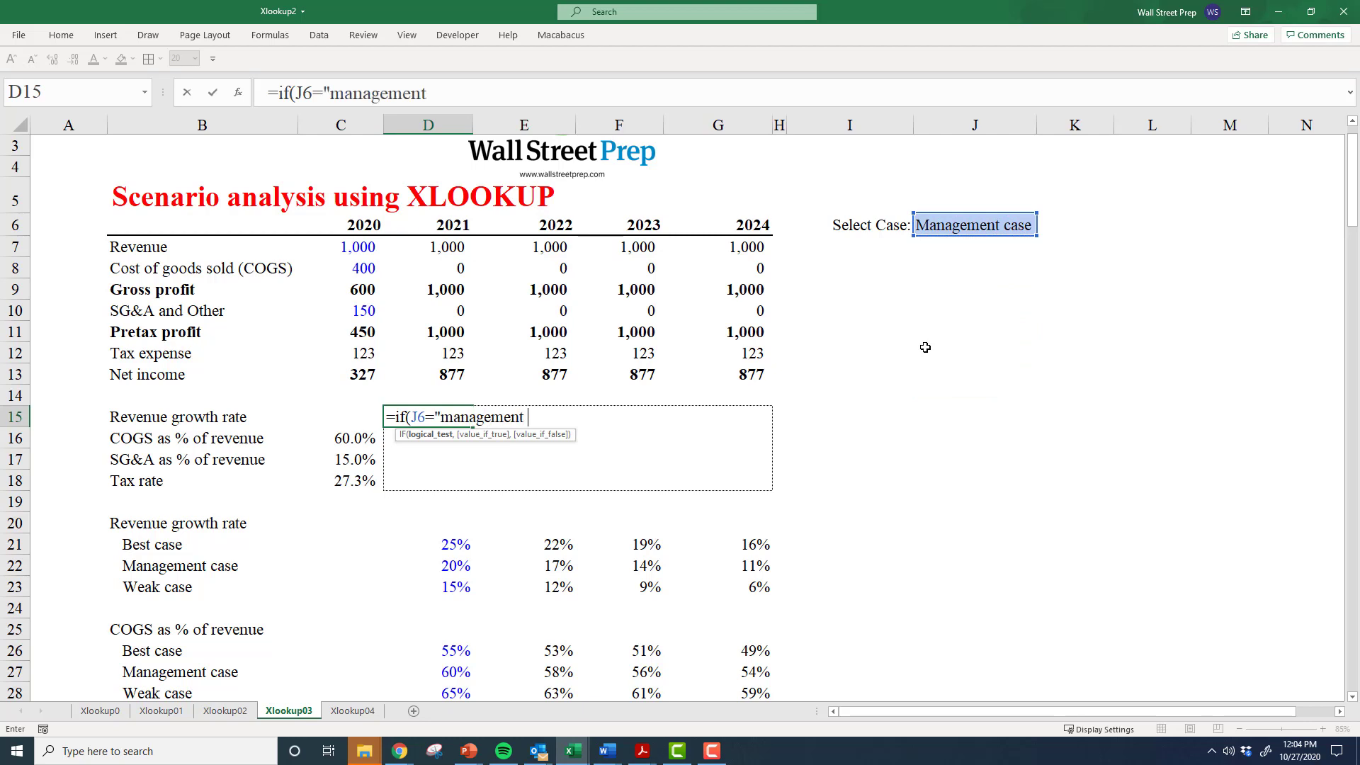
text( case")
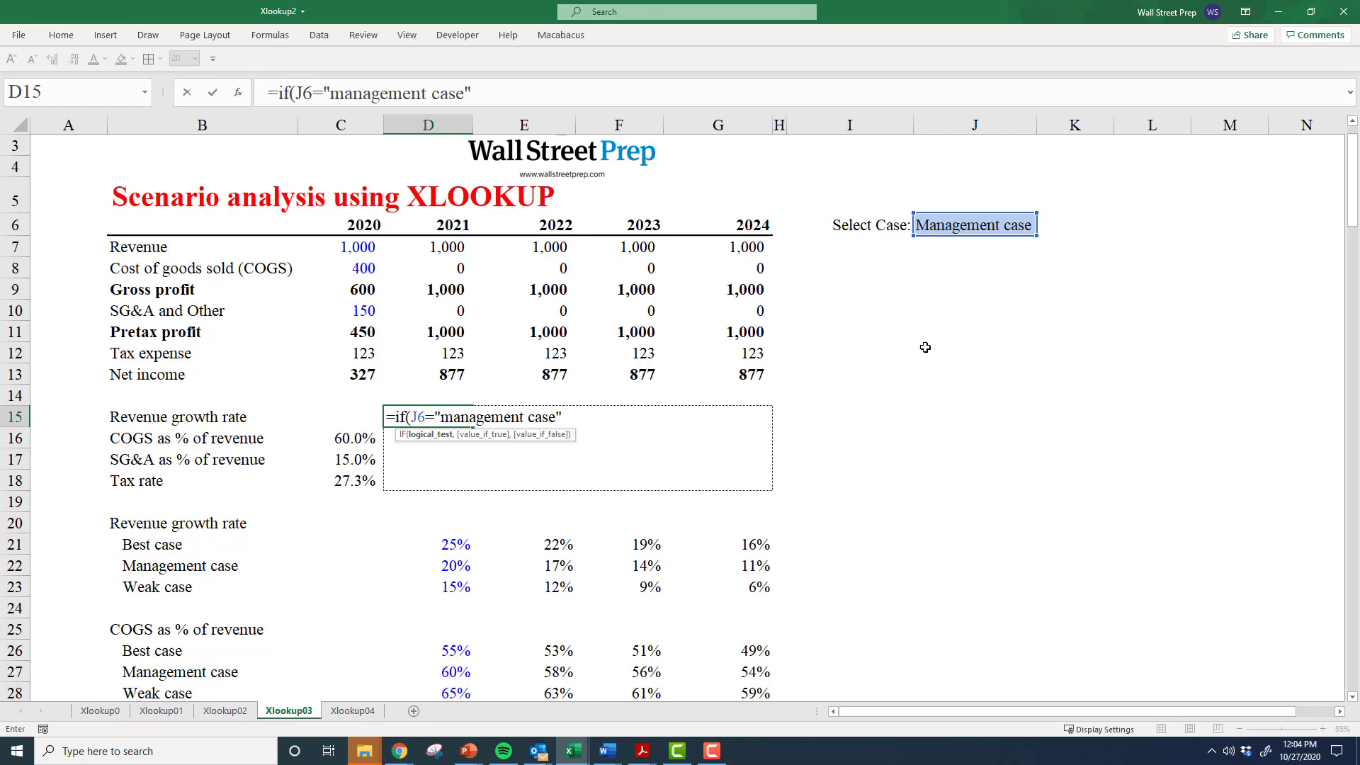
text(,)
key(Down)
key(Down)
key(Down)
key(Down)
key(Down)
key(Down)
key(Down)
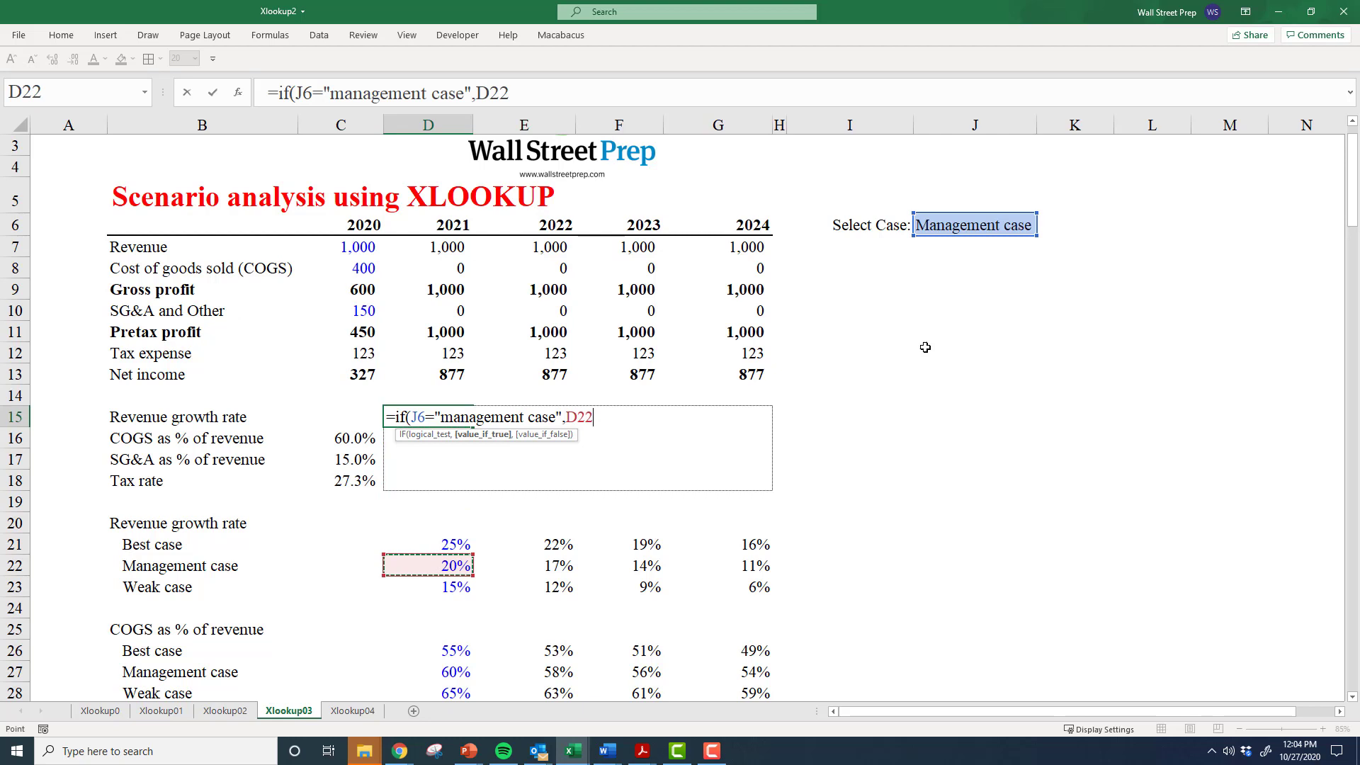
Add a nested IF testing J6 for 'best case', then discard the unfinished formula.
text(,)
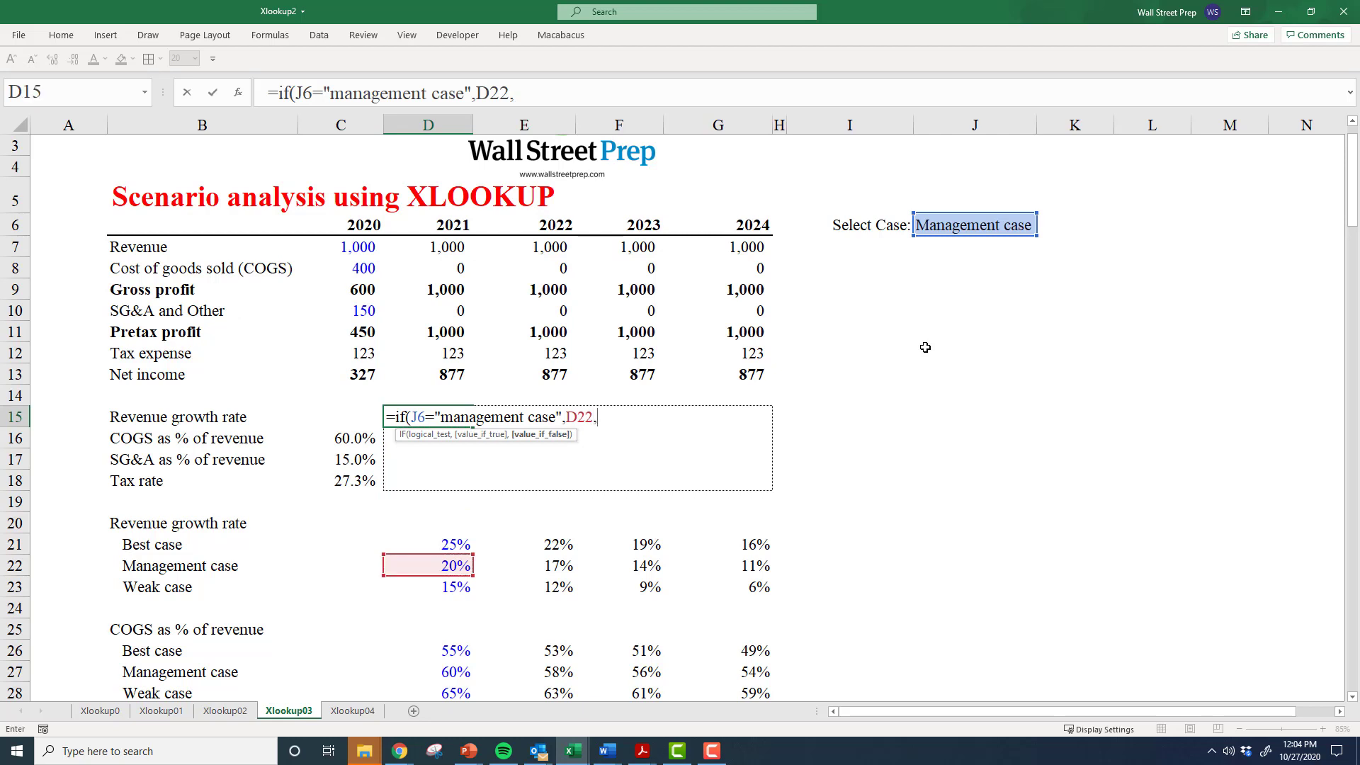
text(if)
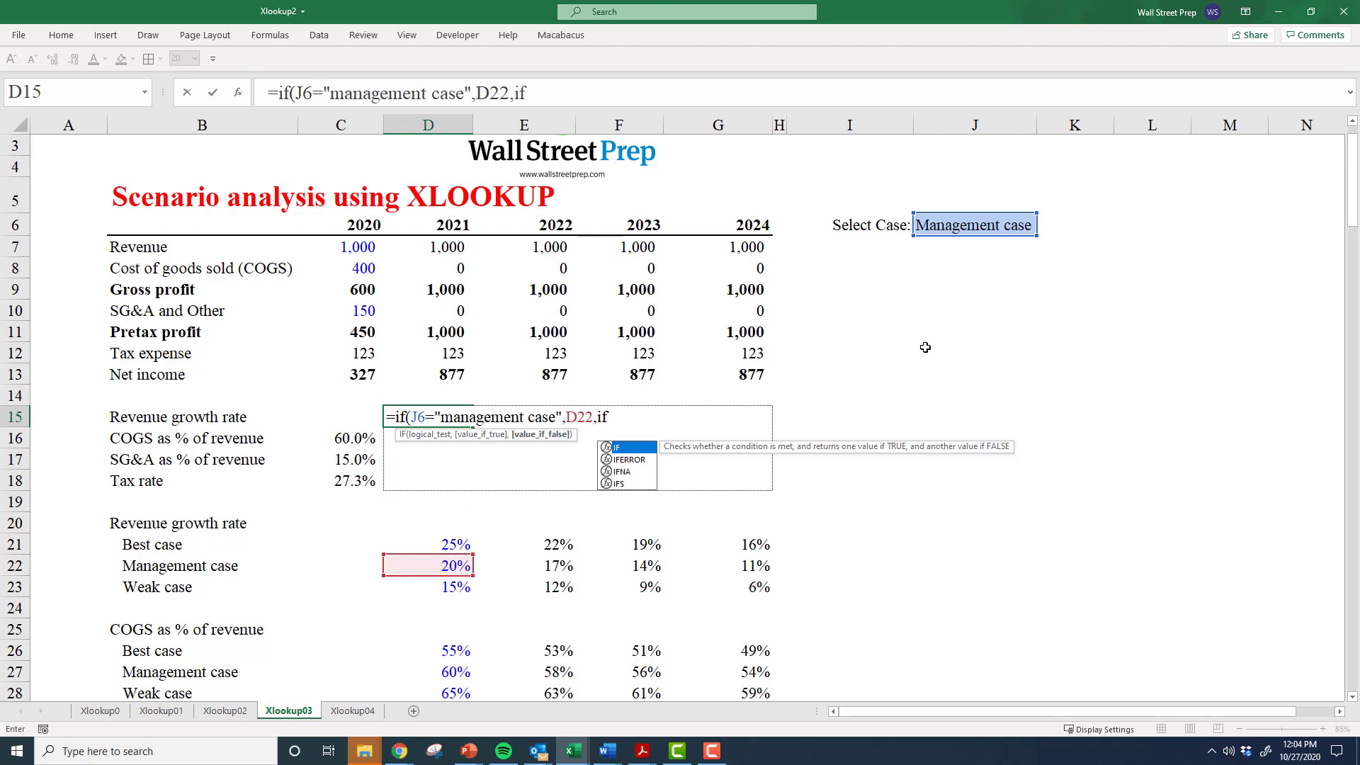
text(()
key(Up)
key(Right)
key(Up)
key(Up)
key(Up)
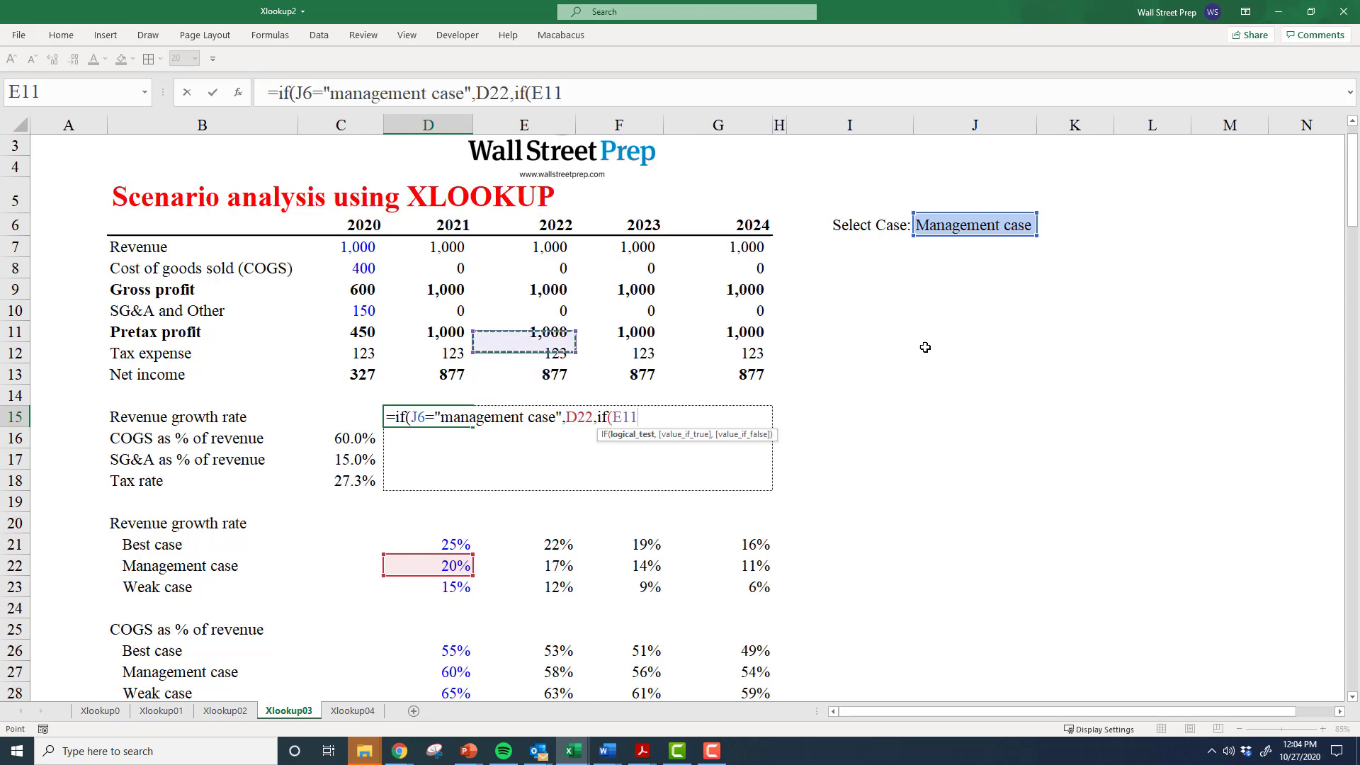
key(Up)
key(Up)
key(Up)
key(Up)
key(Right)
key(Right)
key(Right)
key(Right)
key(Right)
key(Up)
text(=)
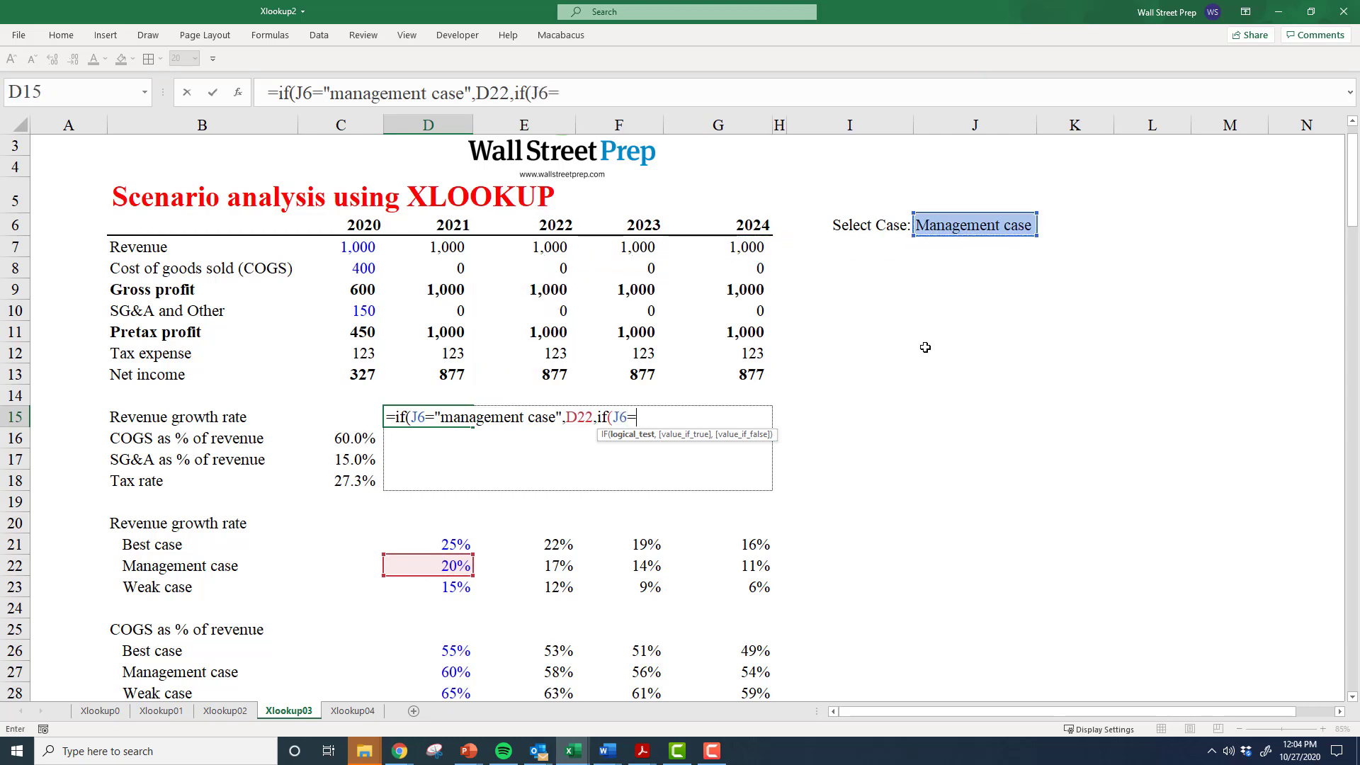
text("best case")
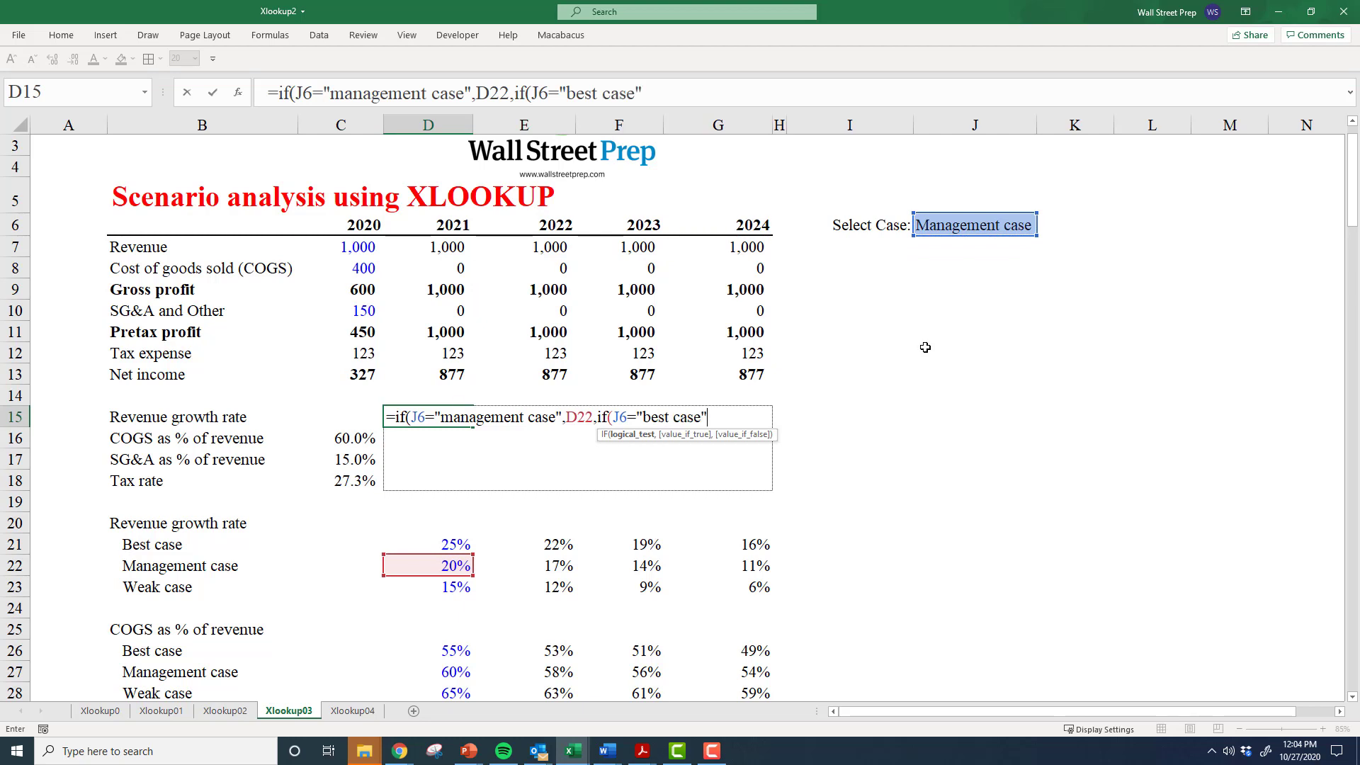
key(Escape)
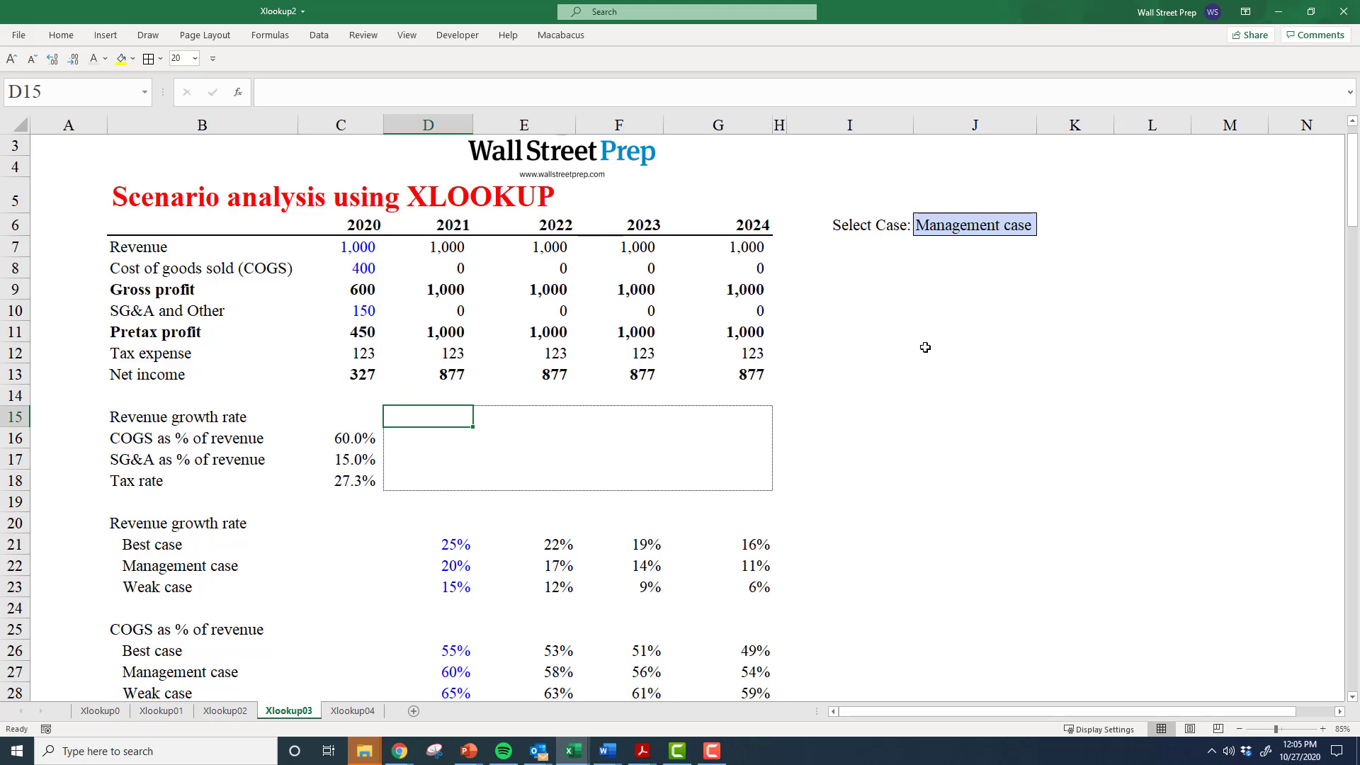
Start an XLOOKUP in D15 with the absolute lookup value $J$6.
text(=)
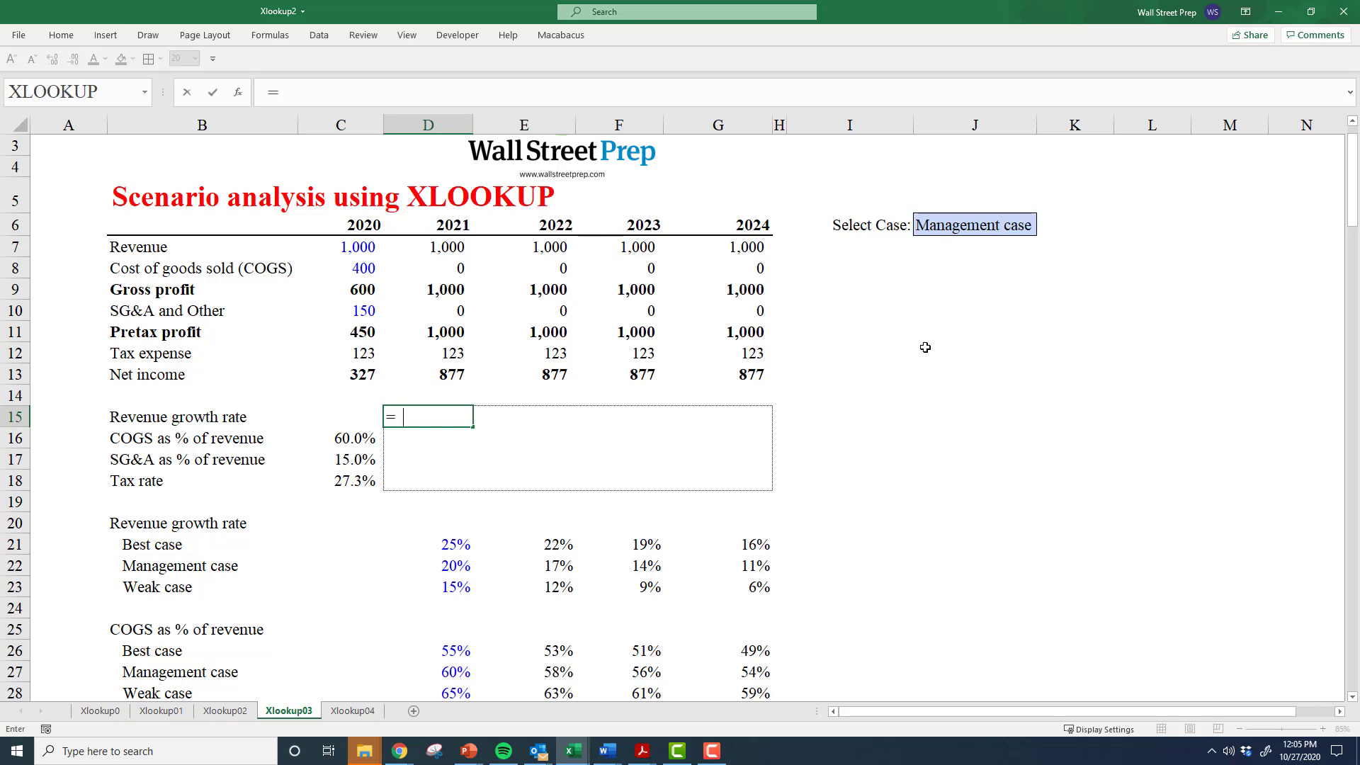
text(xlooku)
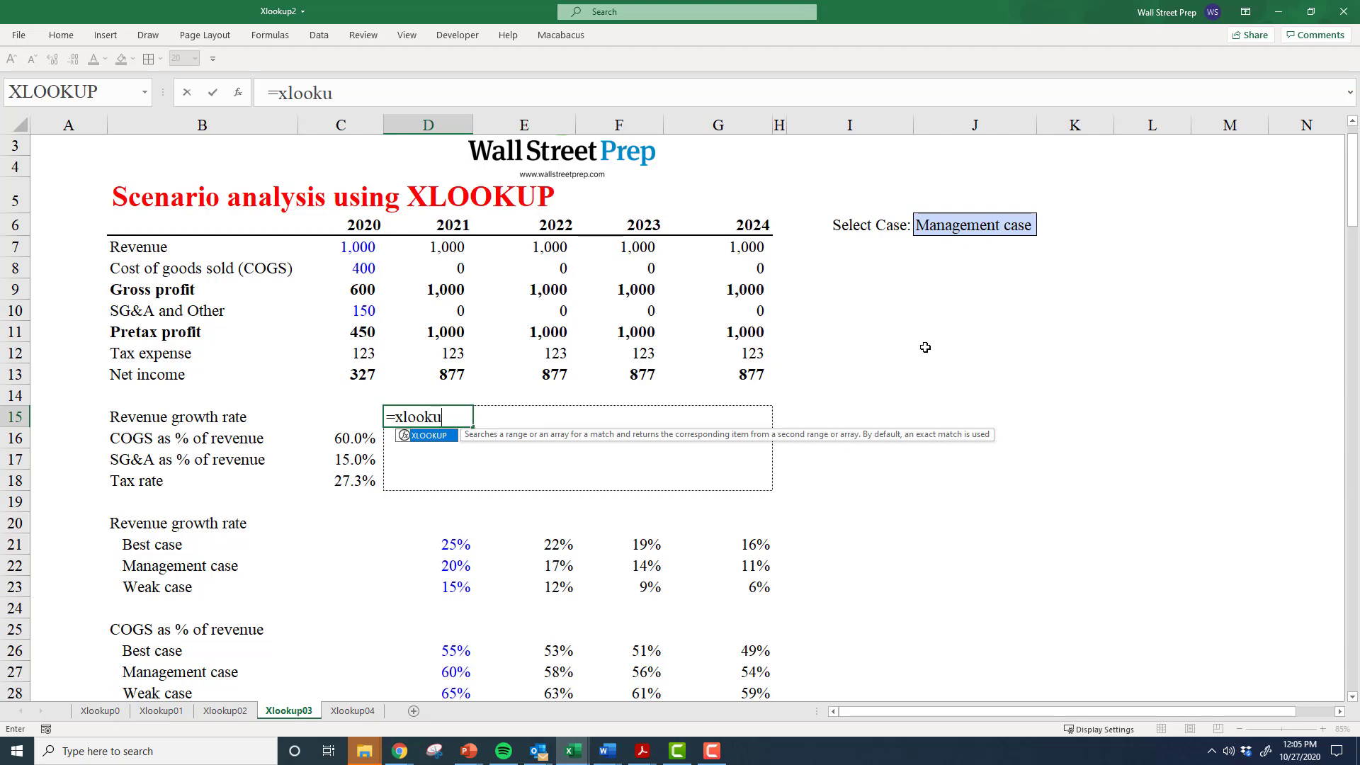
text(p()
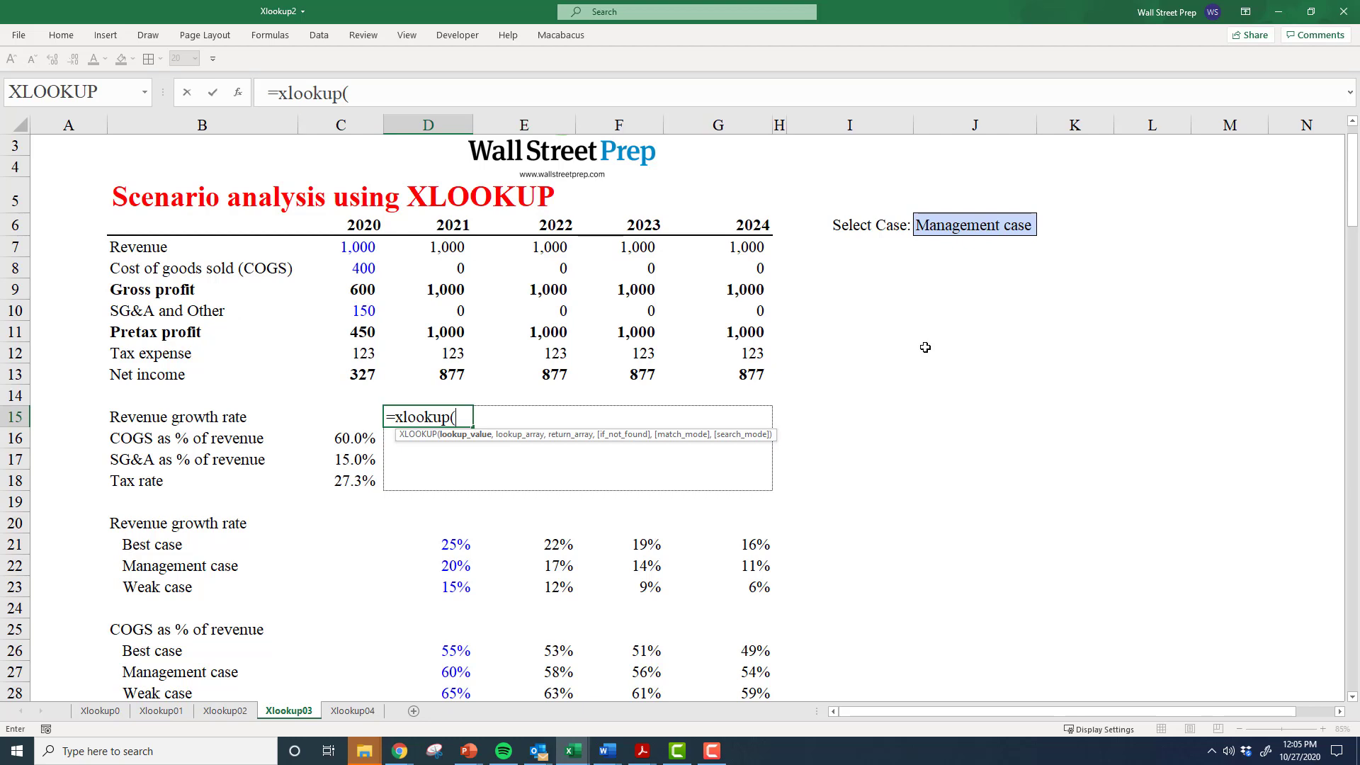
key(Right)
key(Right)
key(Up)
key(Up)
key(Right)
key(Right)
key(Right)
key(Up)
key(Up)
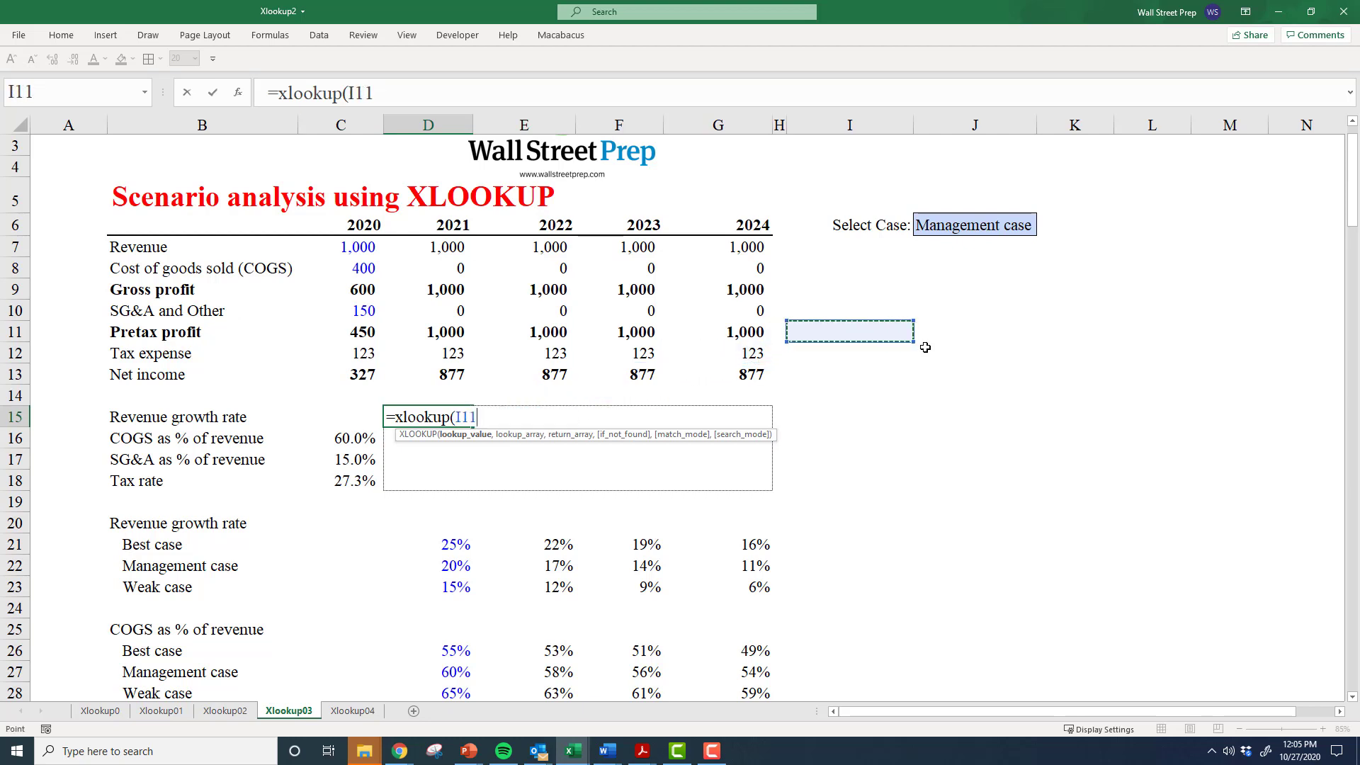
key(Right)
key(Up)
key(Up)
key(Up)
key(Up)
key(Up)
key(F4)
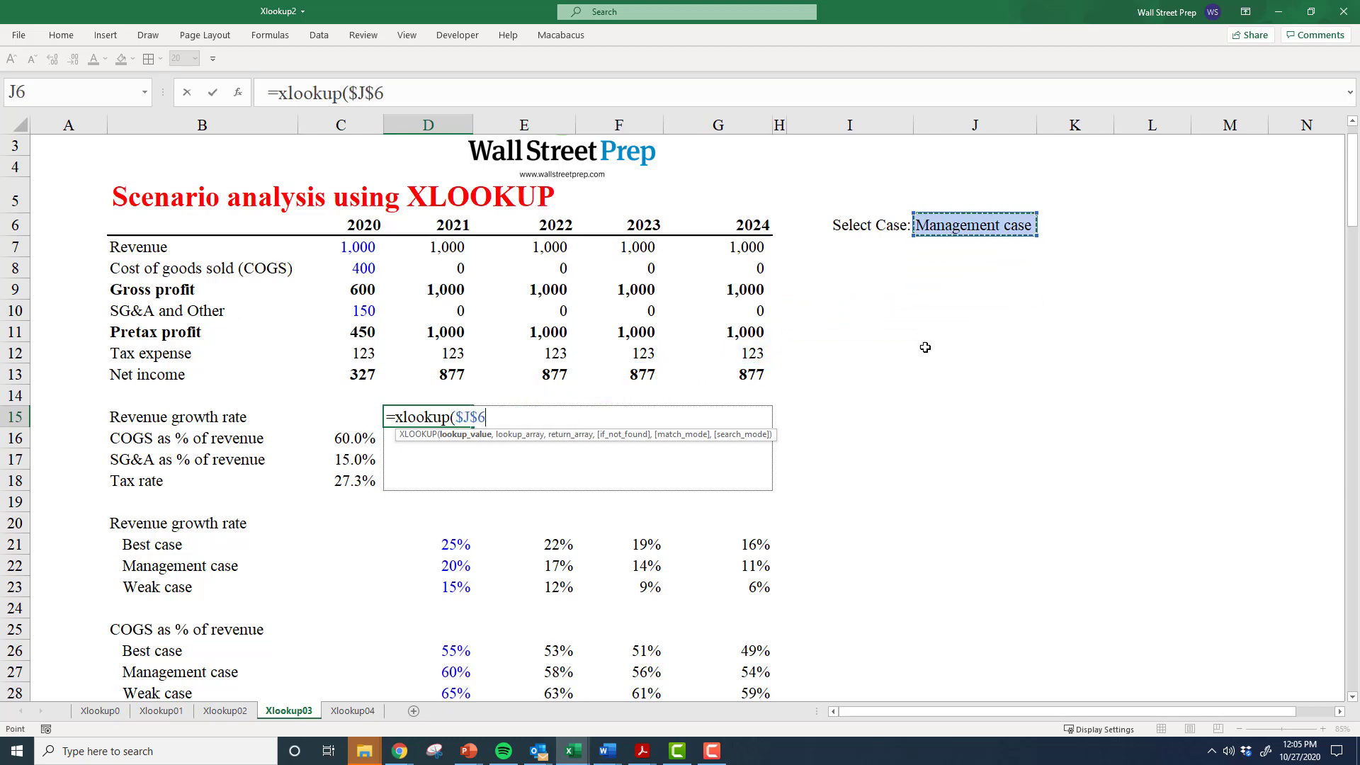
text(,)
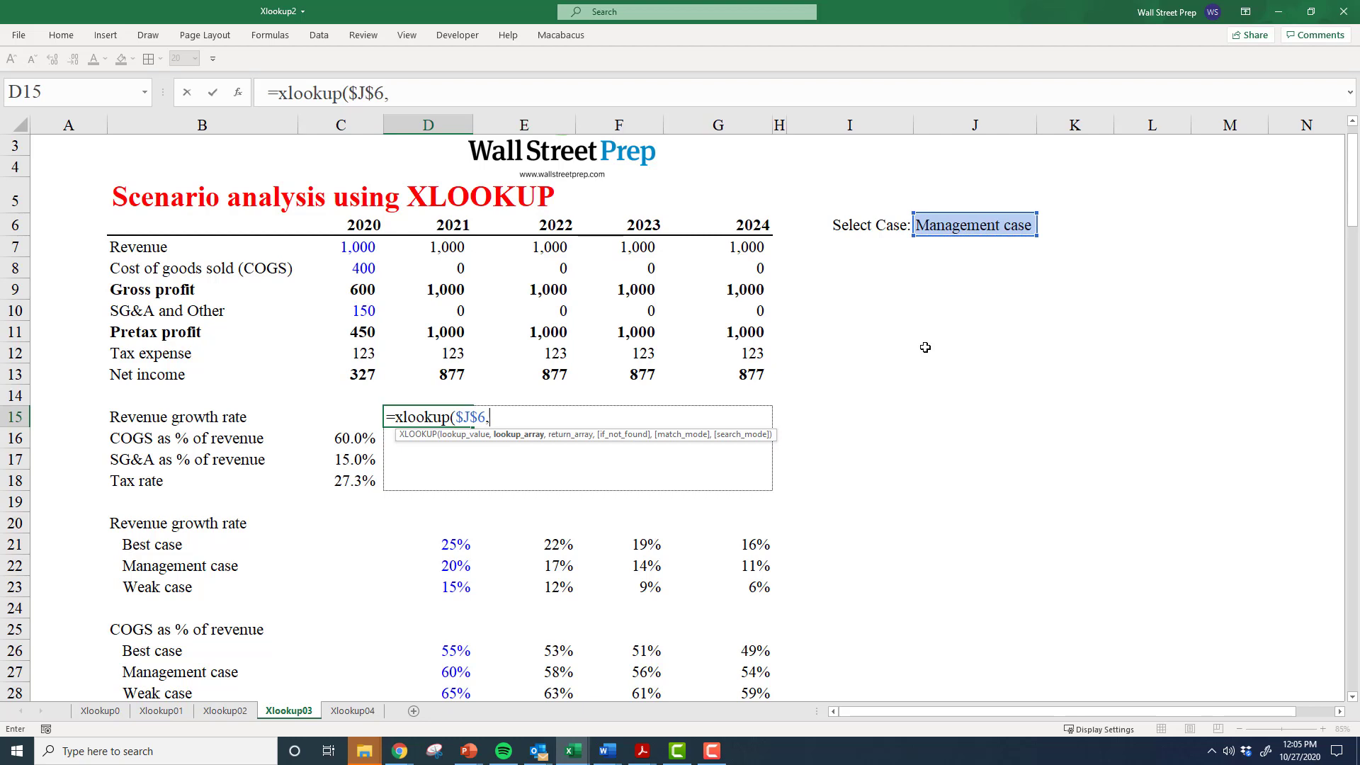
Set the lookup array to $B$21:$B$23 and the return array to growth rates D21:G23.
key(Left)
key(Down)
key(Left)
key(Down)
key(Down)
key(Down)
key(Down)
key(Down)
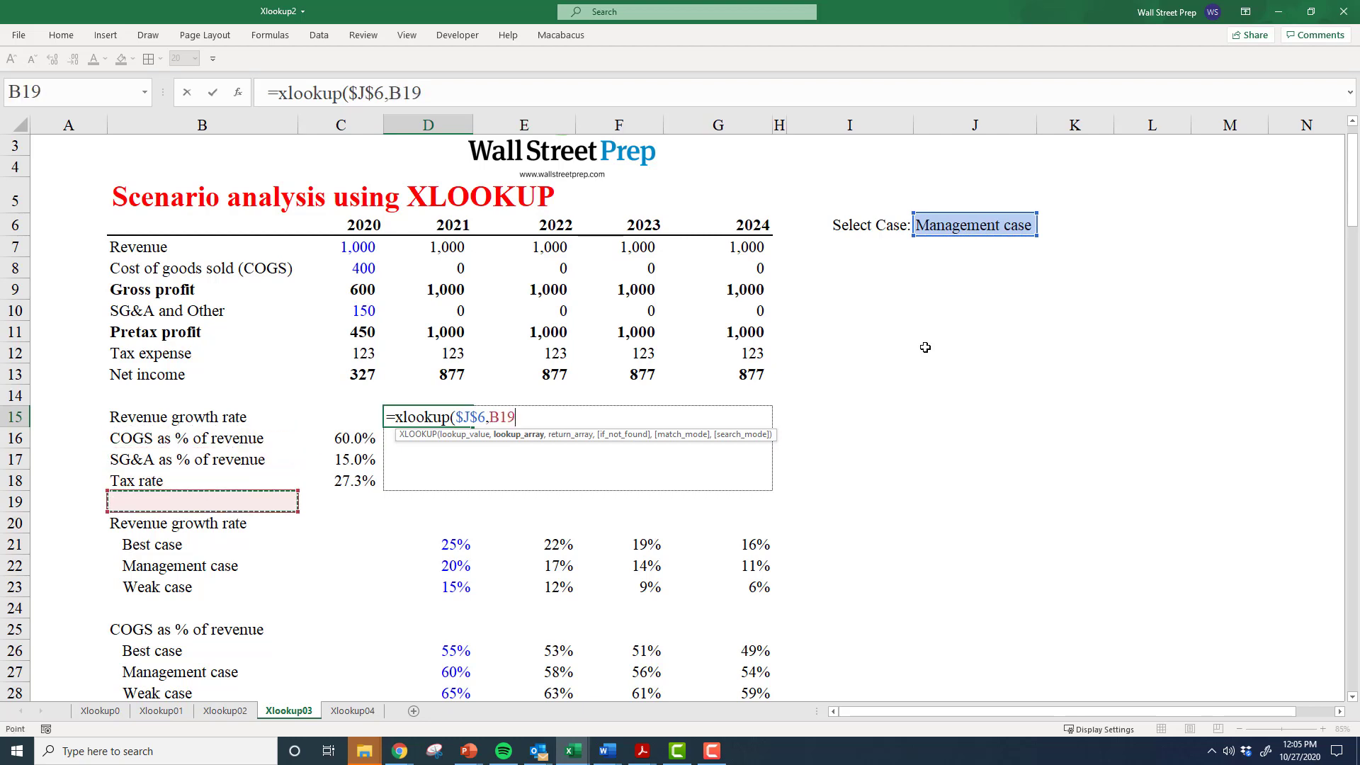
key(shift+Down)
key(shift+Down)
scroll(659, 395, down, 4)
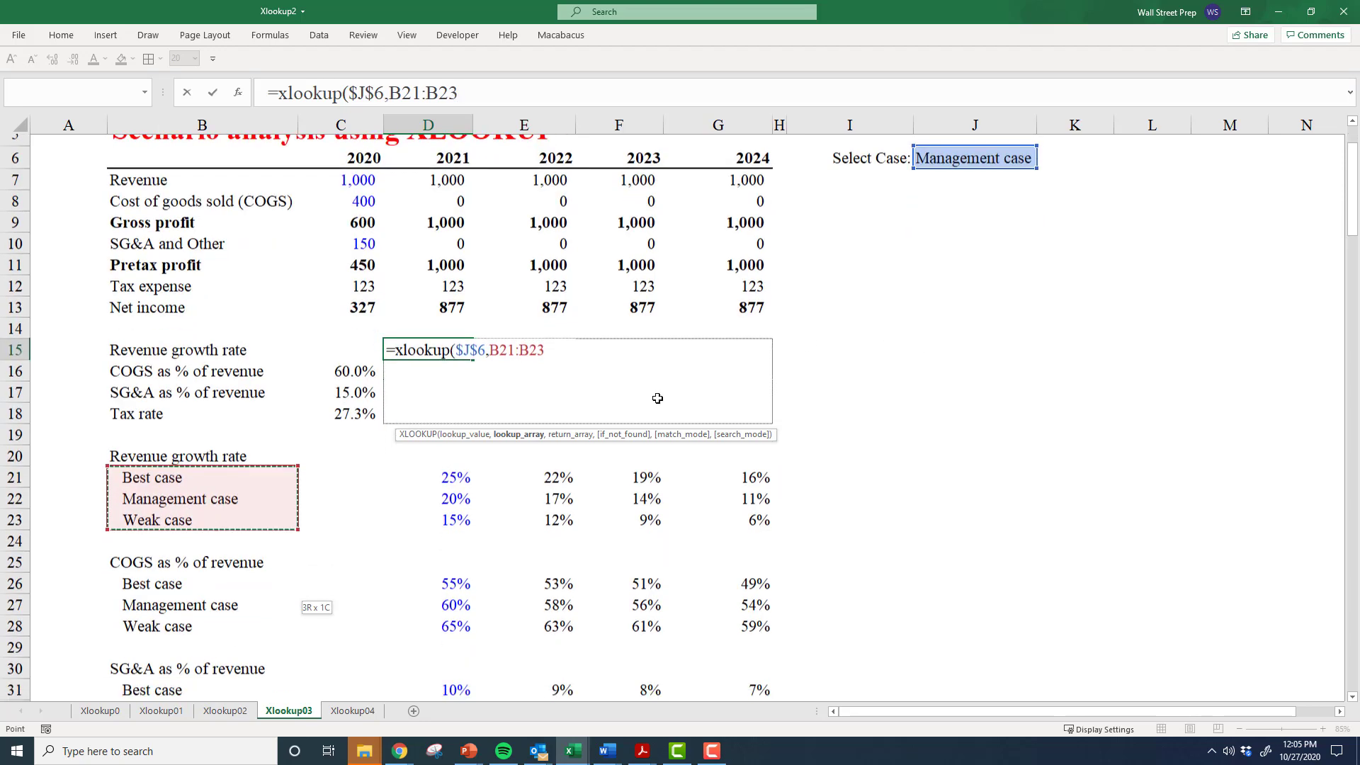
scroll(183, 293, up, 2)
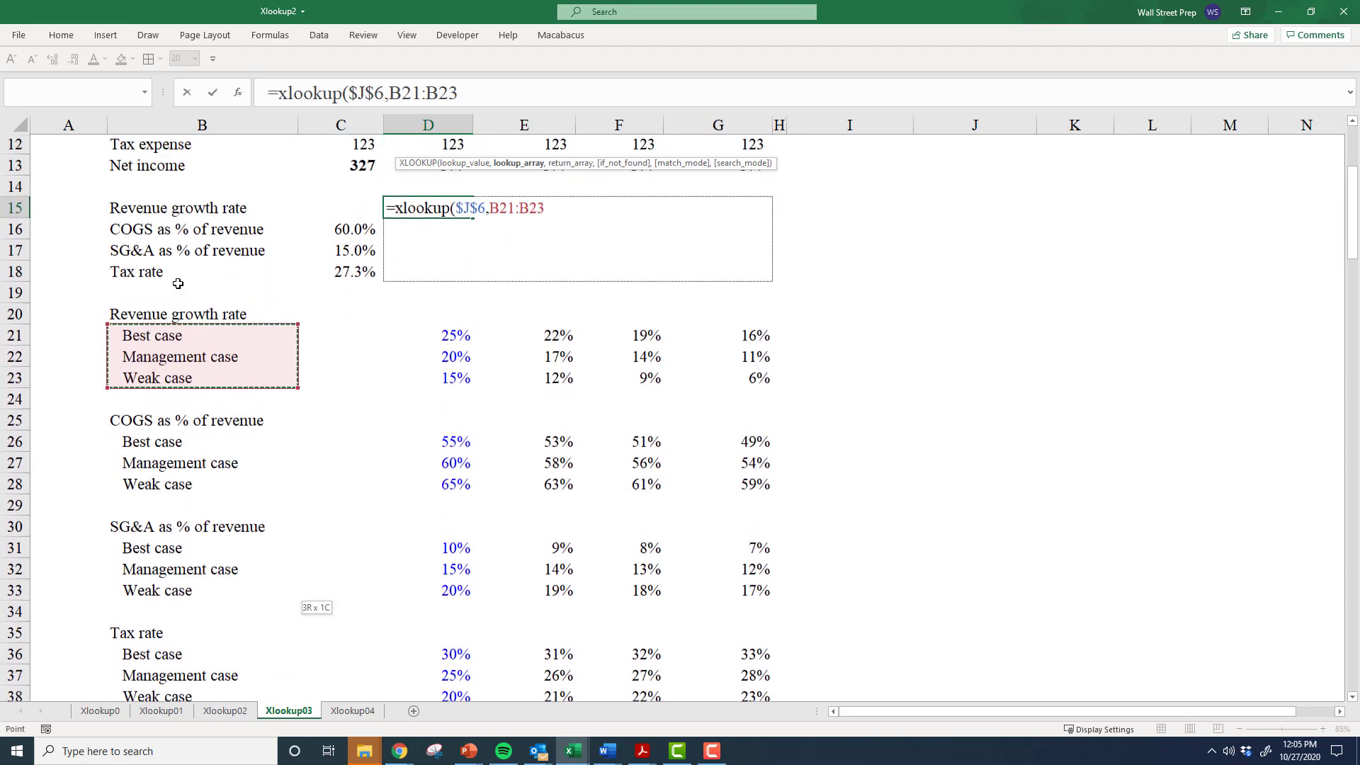
scroll(182, 292, up, 1)
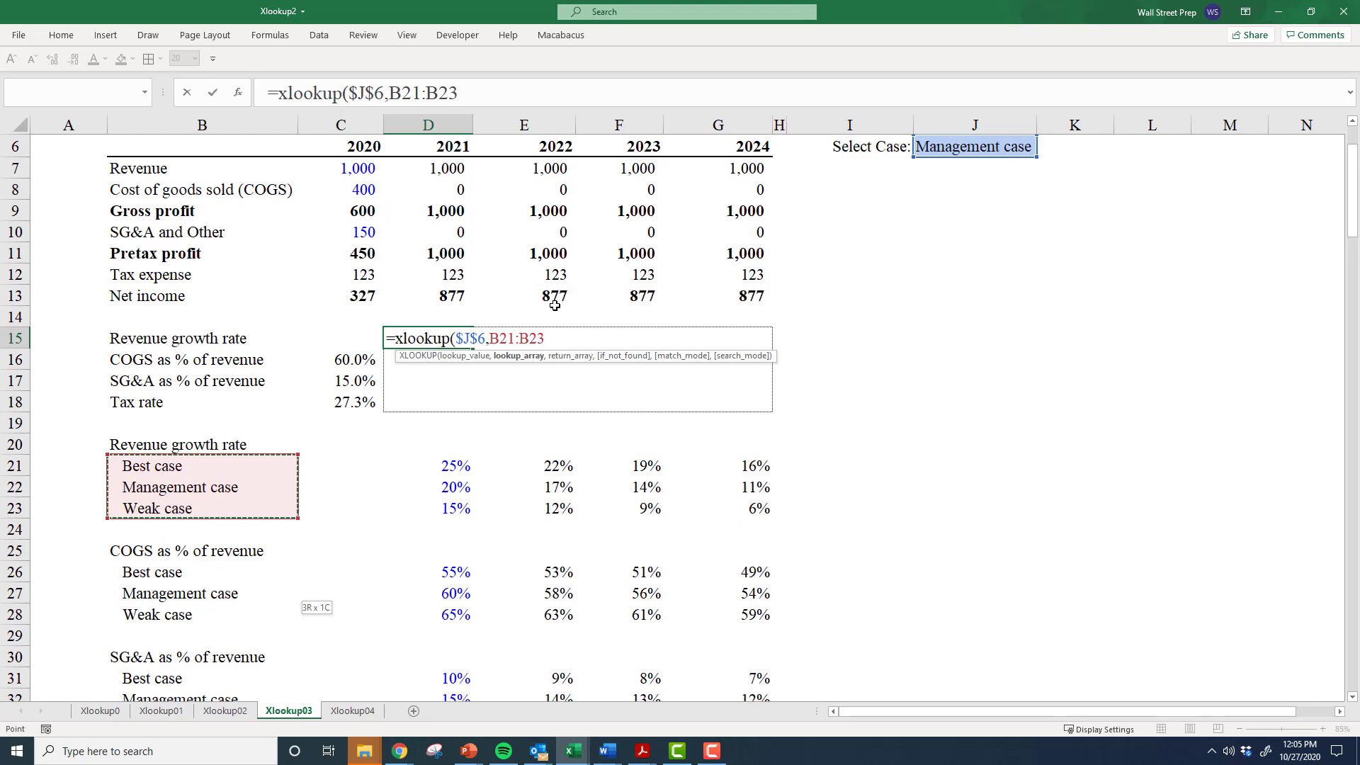
key(F4)
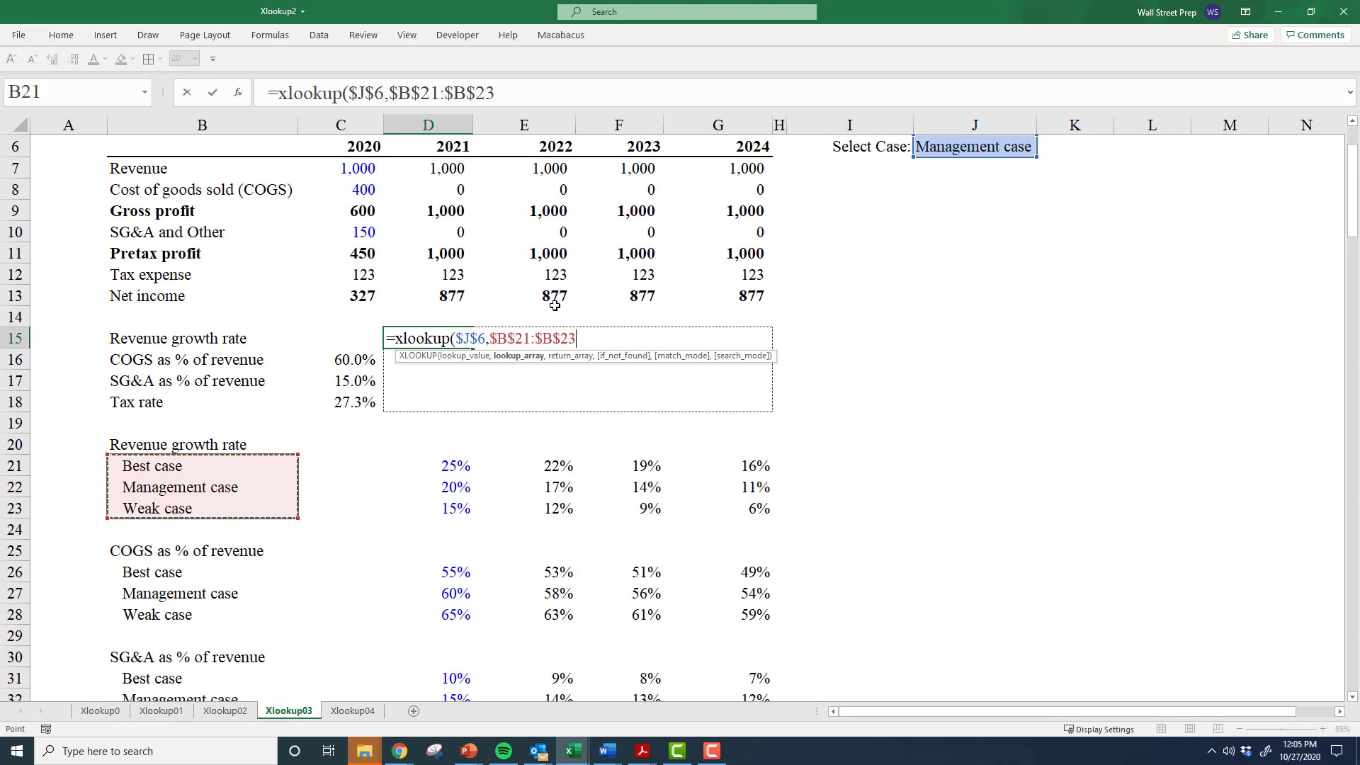
text(,)
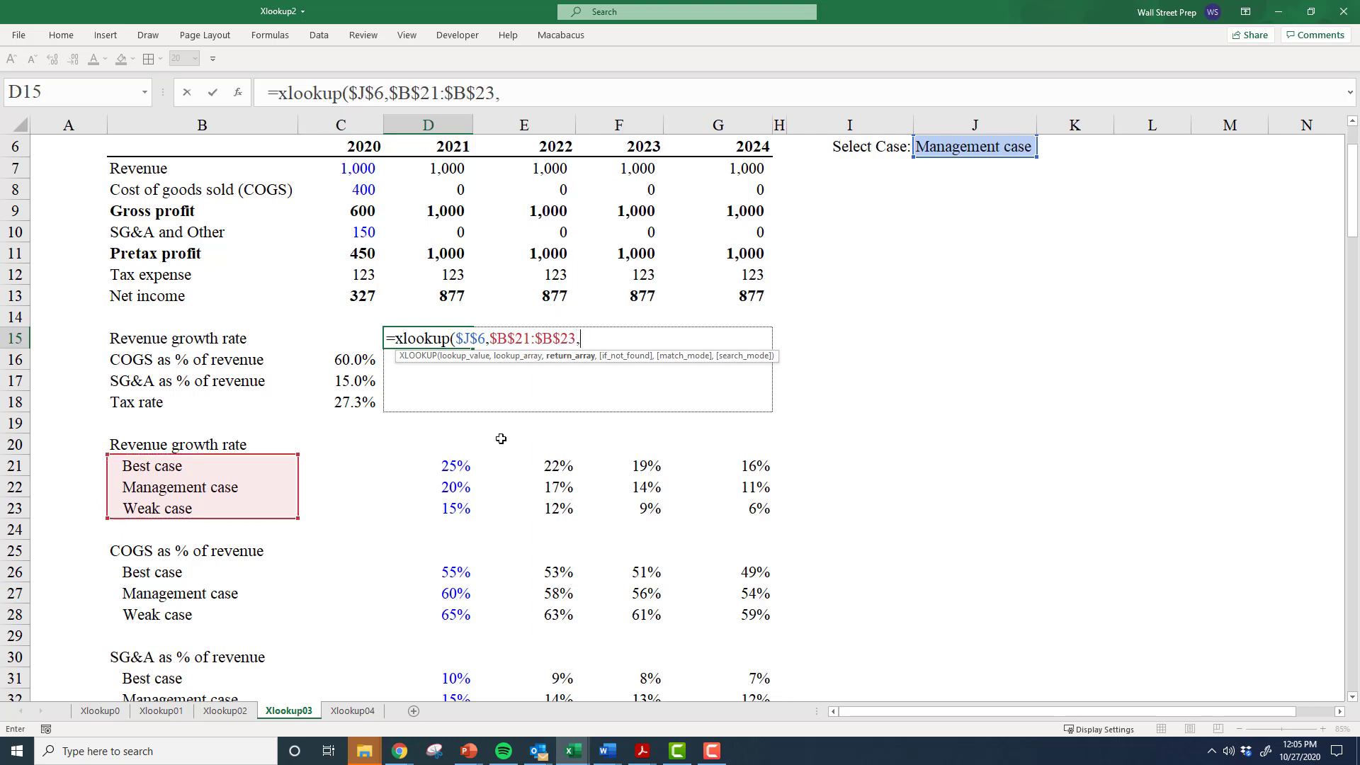
drag(438, 463, 754, 511)
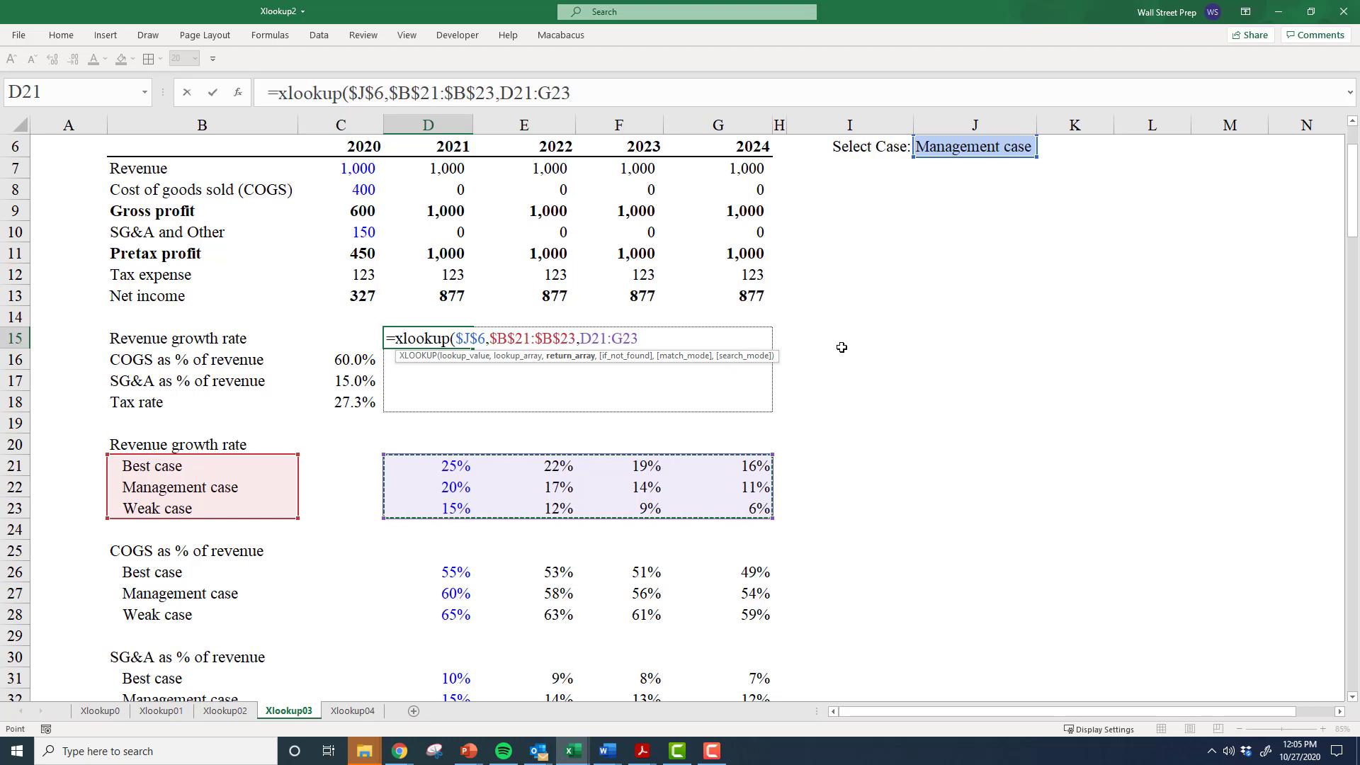
Close and commit the XLOOKUP in D15, checking the growth rates spilled across D15:G15.
text())
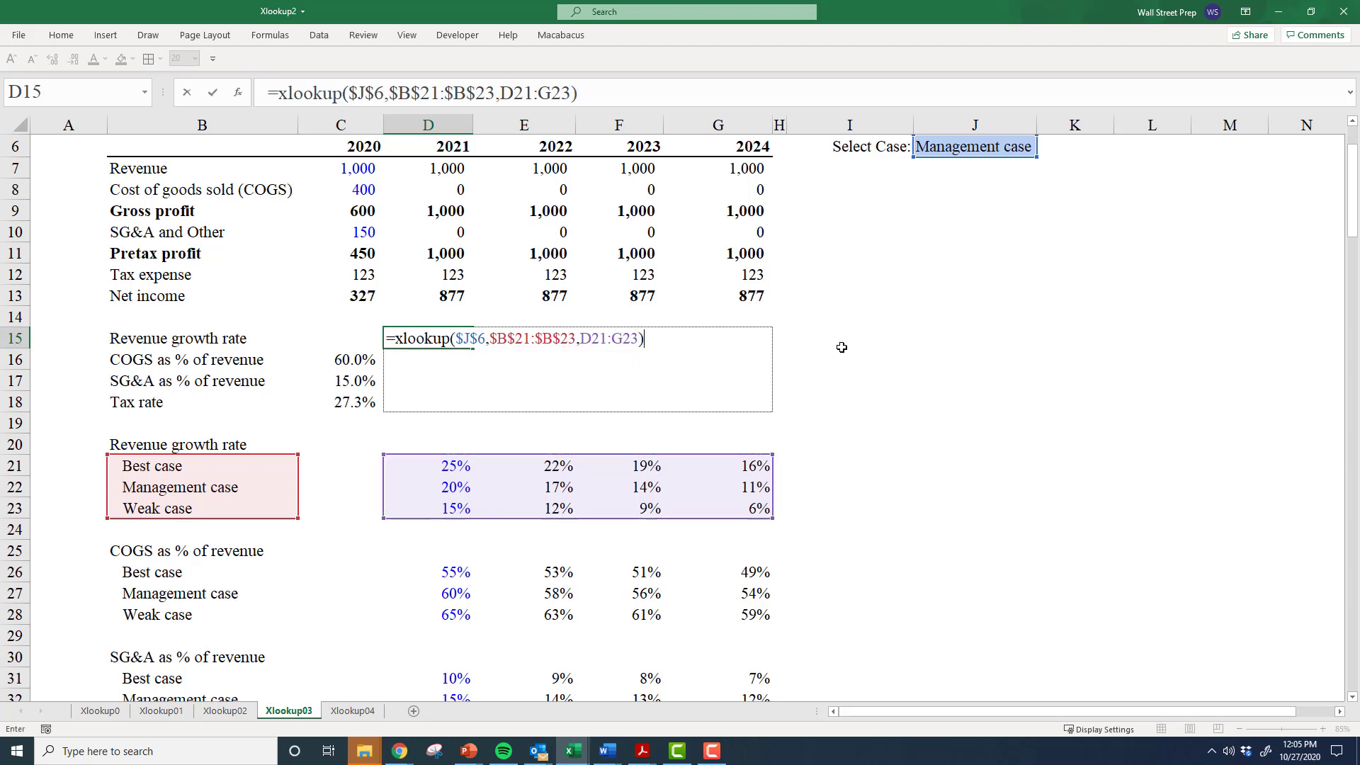
key(ctrl+Return)
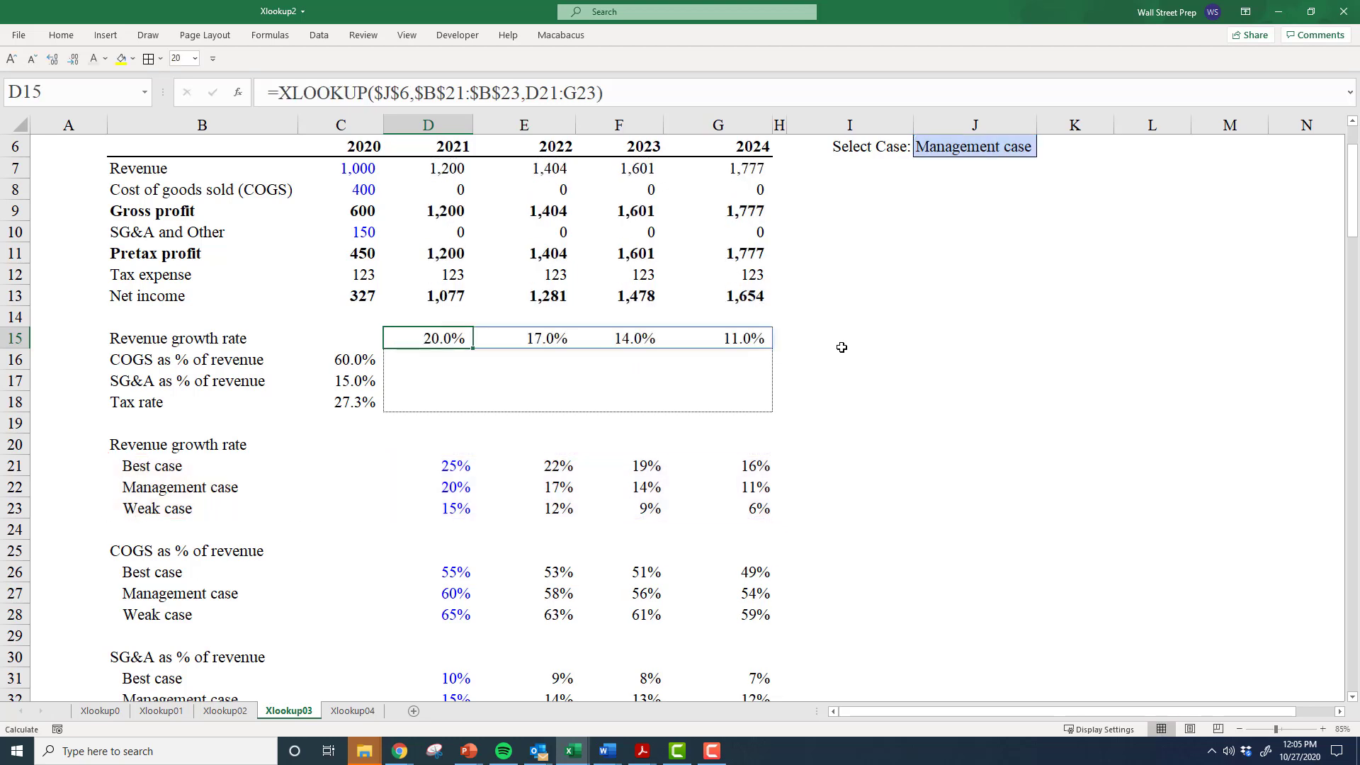
key(Right)
key(Right)
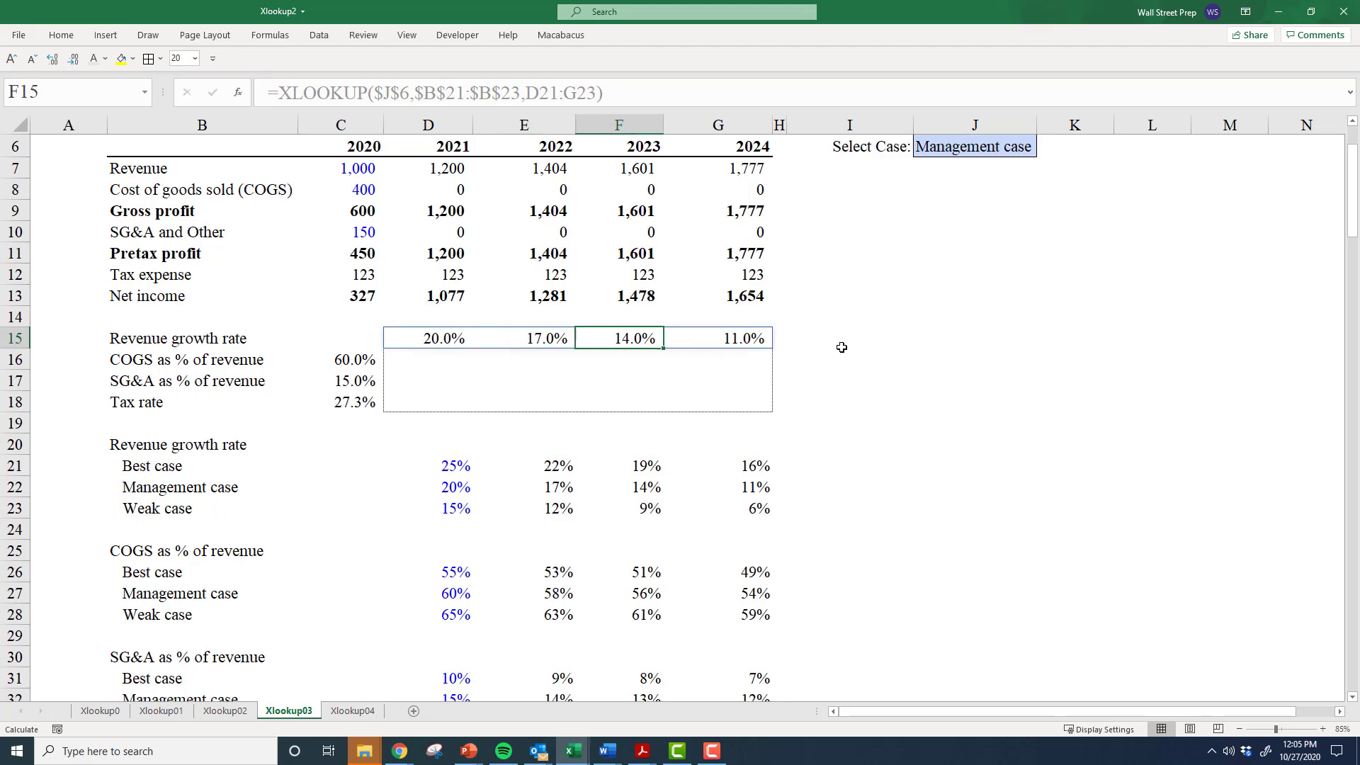
key(Right)
key(Left)
key(Left)
key(Left)
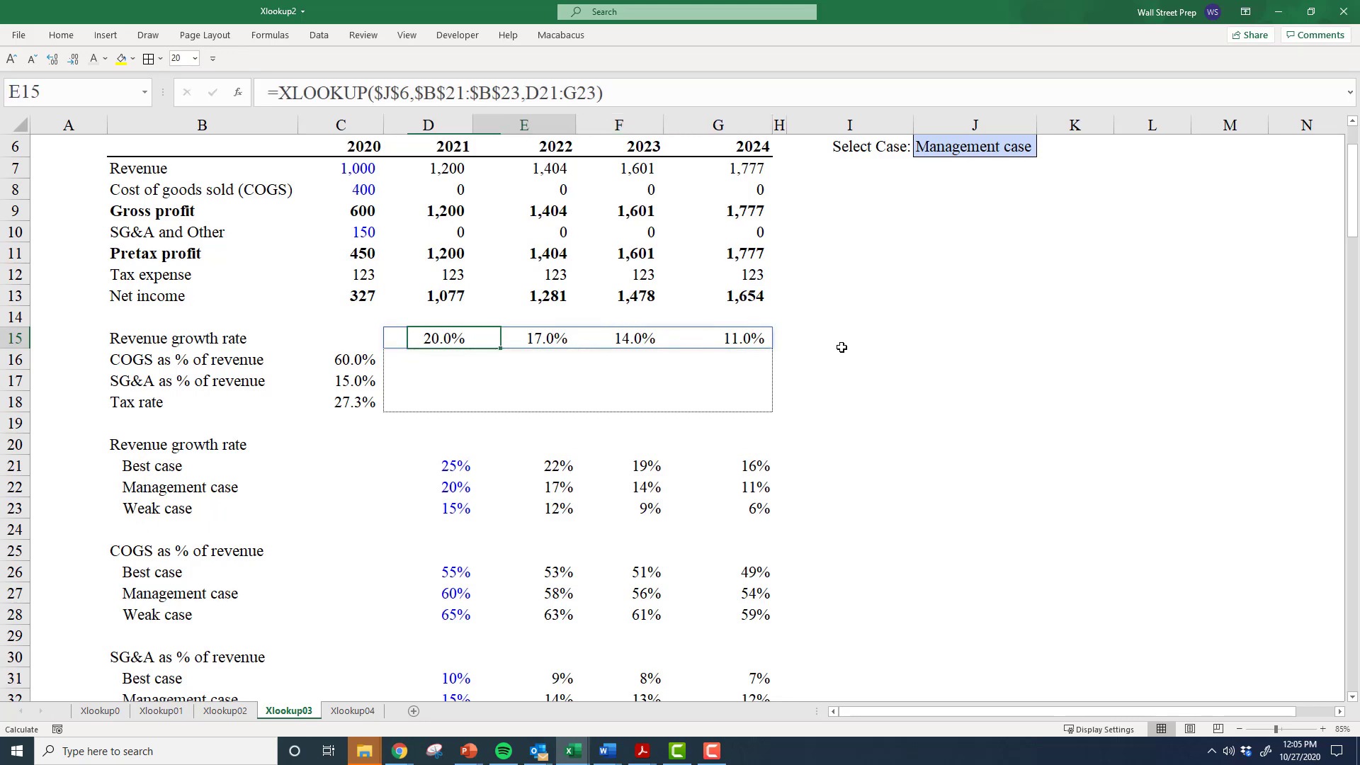
key(Right)
key(Right)
scroll(978, 210, up, 1)
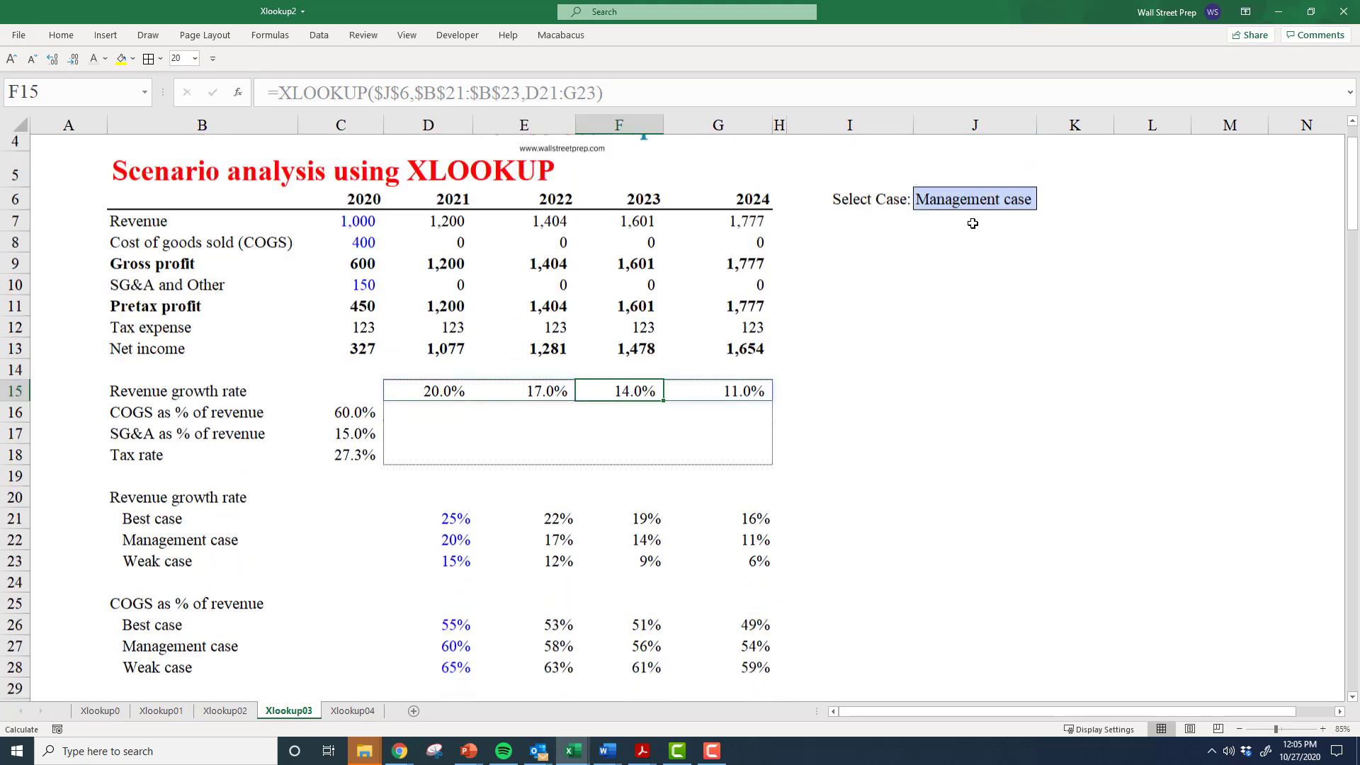
Switch the J6 scenario to Best case, then to Weak case.
click(978, 226)
key(alt+Down)
key(Up)
key(Return)
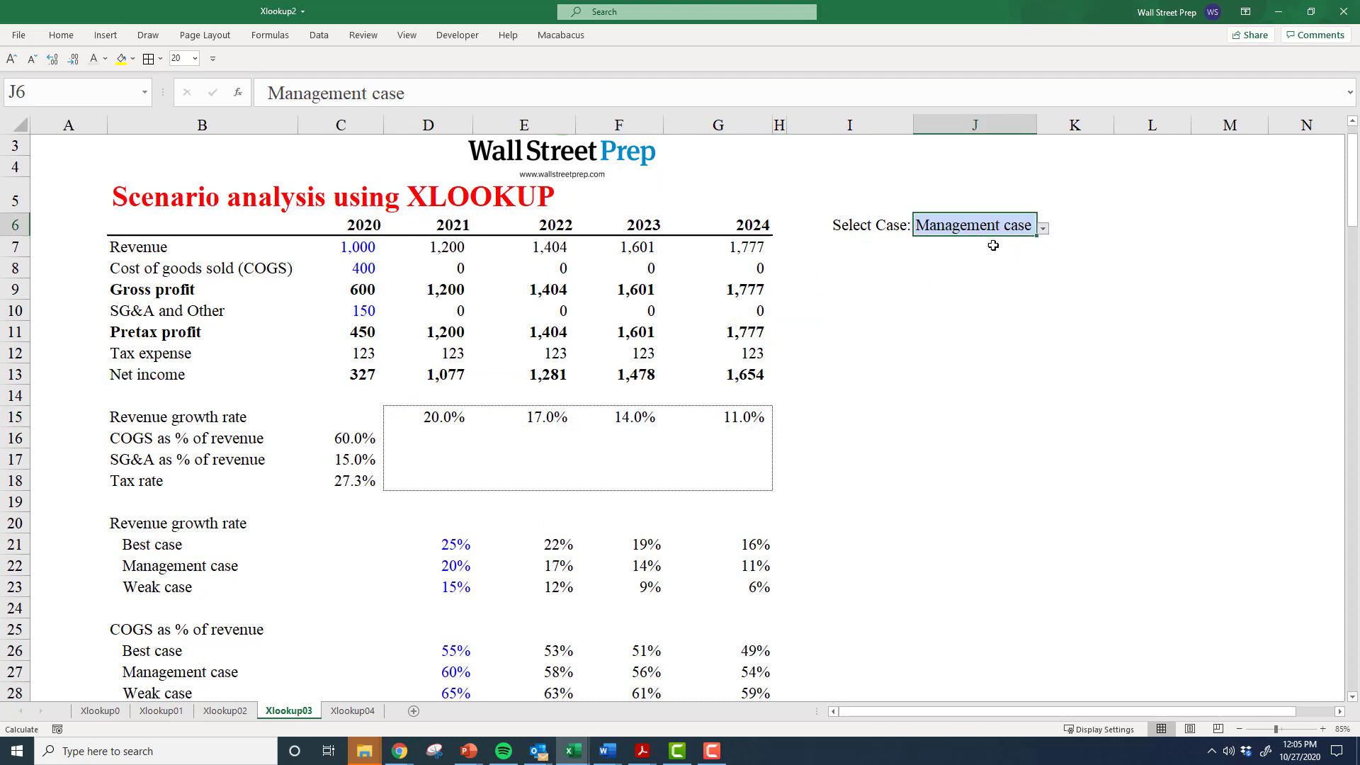
key(alt+Down)
key(Down)
key(Down)
key(Return)
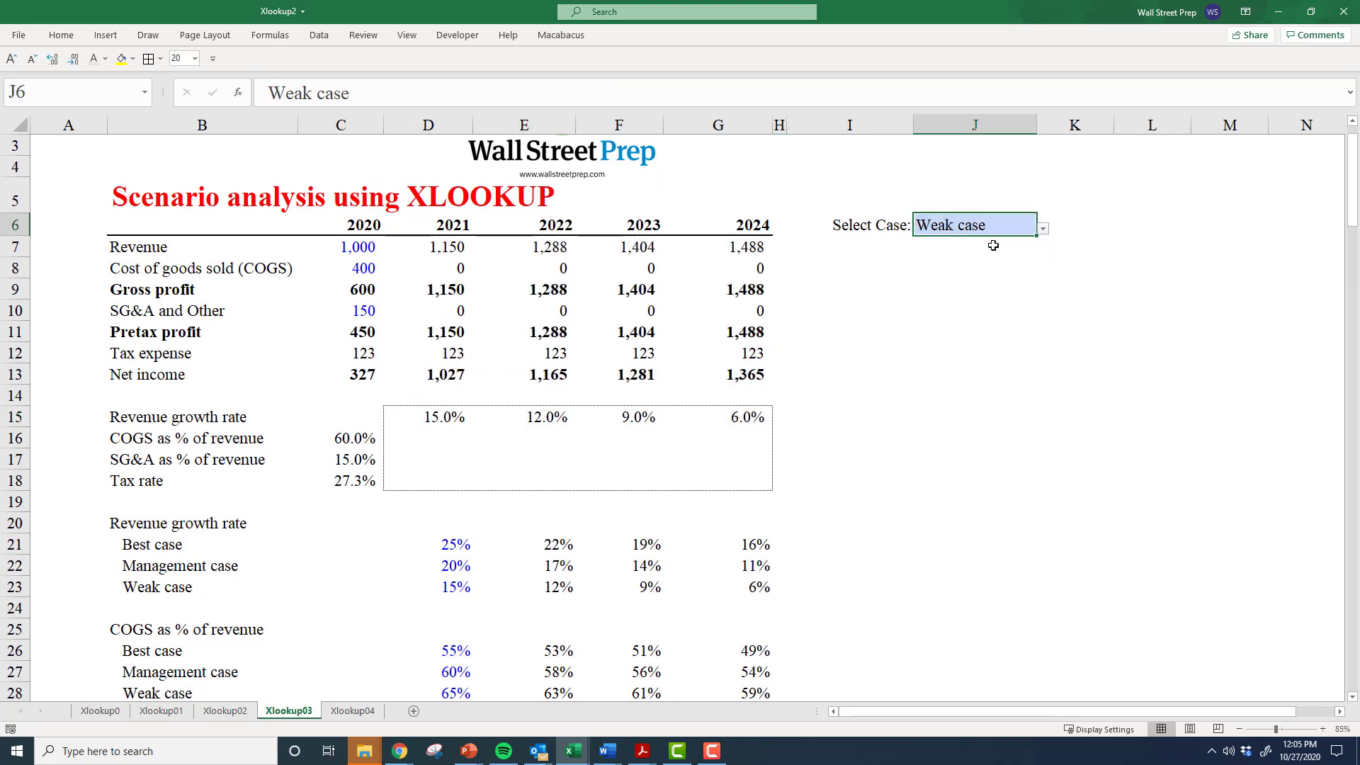
Inspect the 2021–2023 revenue formulas in D7:F7 under the Weak case.
key(Down)
key(Left)
key(Left)
key(Left)
key(Left)
key(Down)
key(Up)
key(Left)
key(Left)
key(F2)
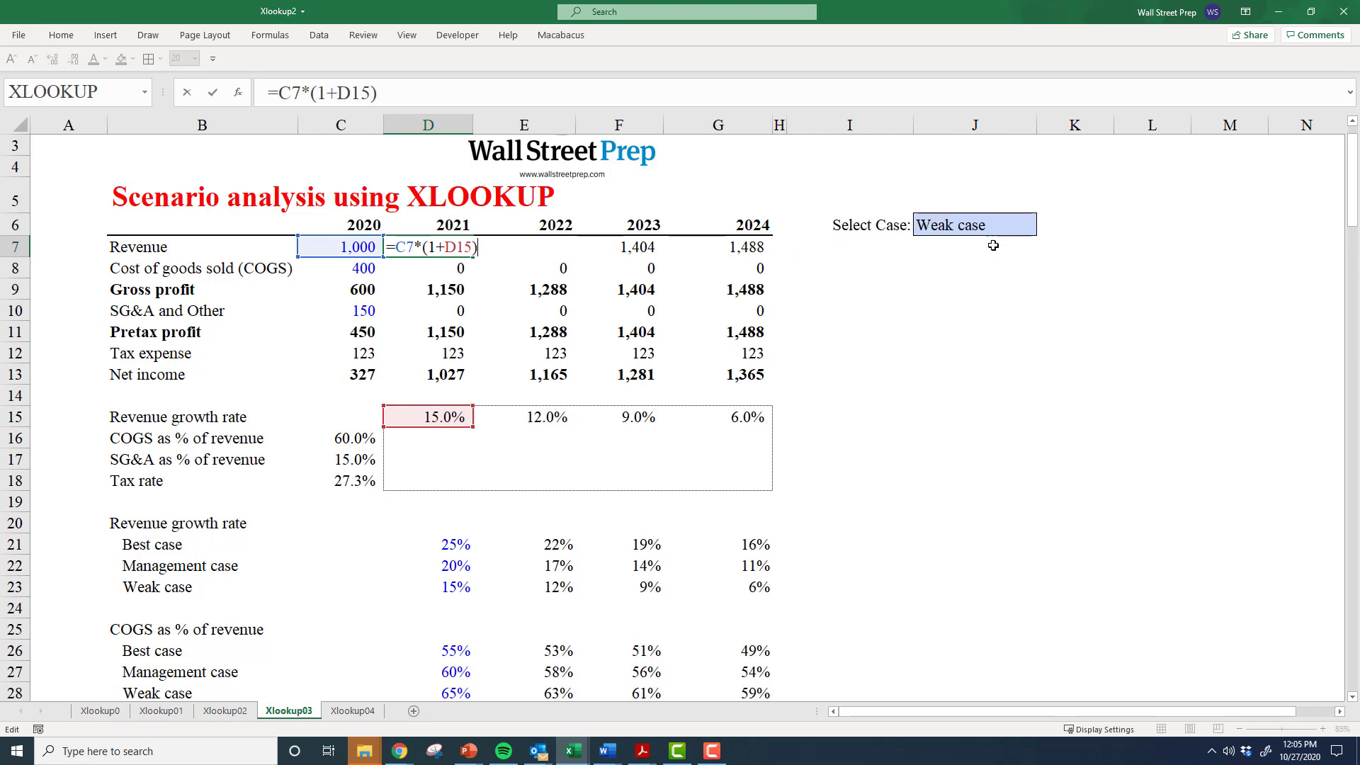
key(Tab)
key(F2)
key(Tab)
key(F2)
key(Tab)
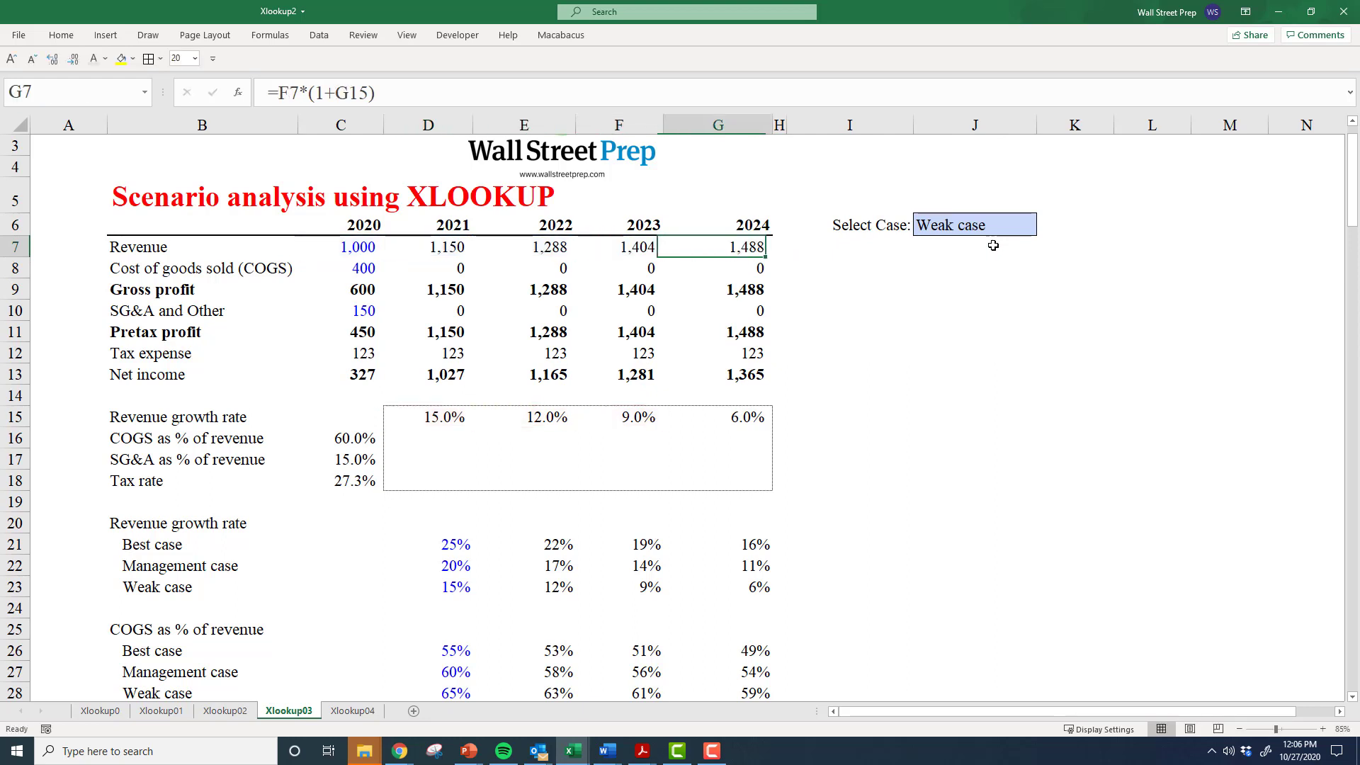
Select the revenue row across all forecast years, then move toward the D15 growth formula.
key(Left)
key(Down)
key(Left)
key(Up)
key(Left)
key(shift+Right)
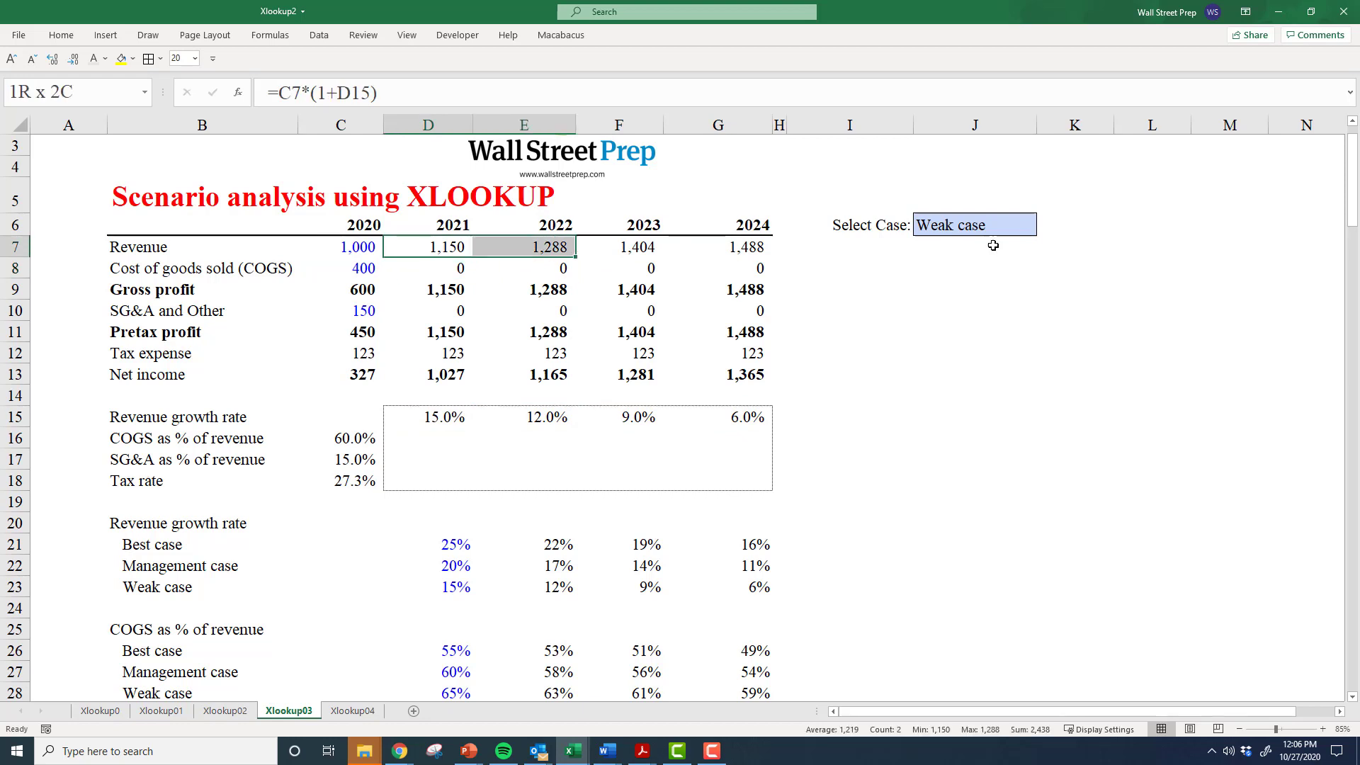
key(shift+Right)
key(shift+Right)
key(Down)
key(Down)
key(Down)
key(Down)
key(Down)
key(Down)
key(Down)
key(Down)
key(shift+Right)
key(shift+Right)
key(shift+Right)
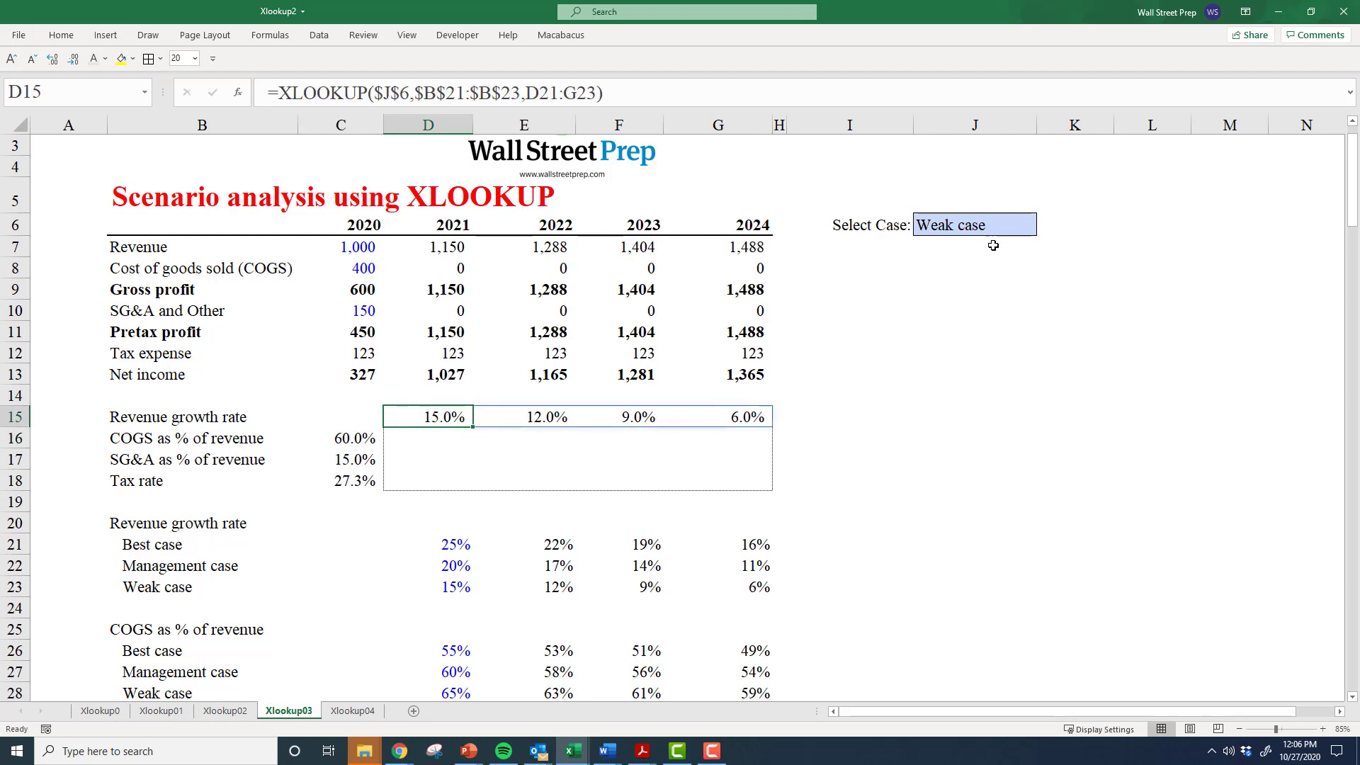
Copy the D15 growth lookup into D16 and point it at the COGS case rows 26–28.
key(Down)
key(Up)
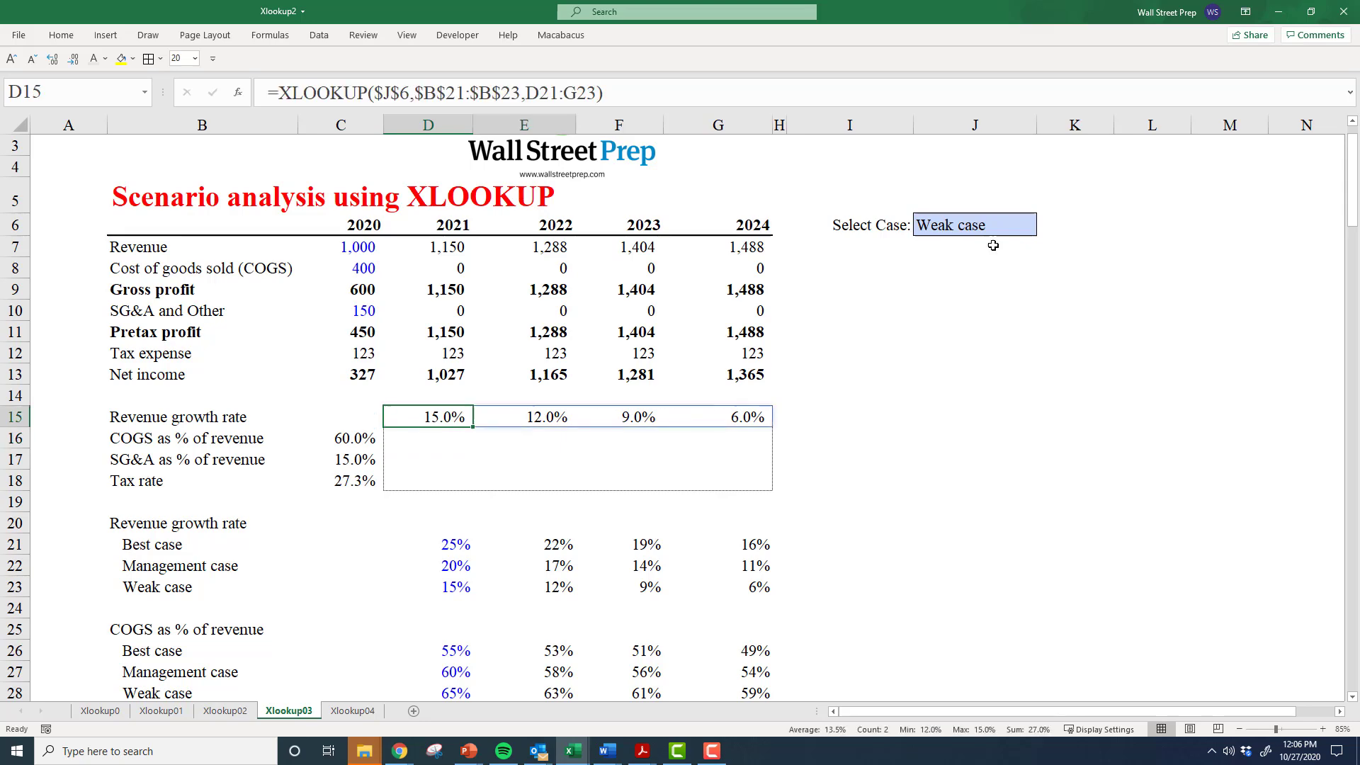
key(shift+Right)
key(shift+Right)
key(shift+Right)
key(ctrl+c)
key(Down)
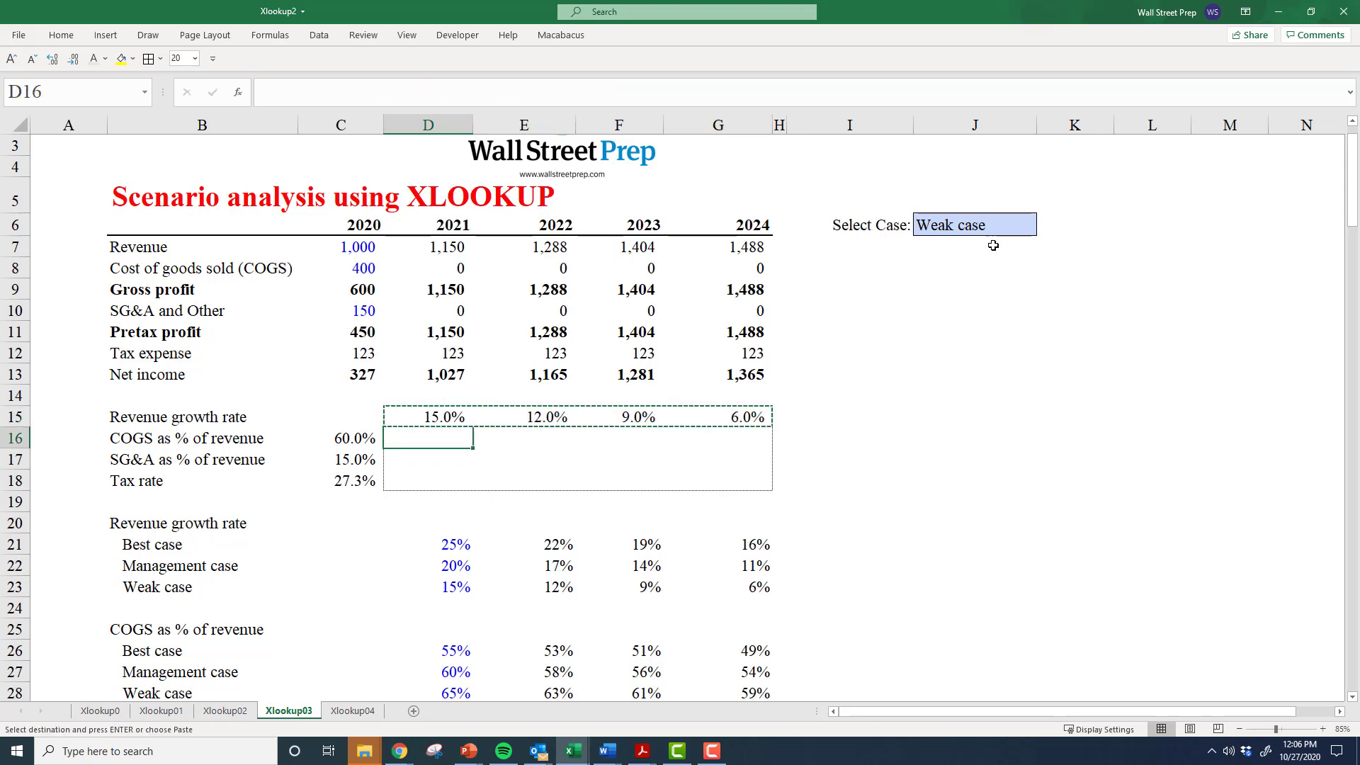
key(ctrl+v)
double_click(428, 438)
scroll(549, 283, down, 2)
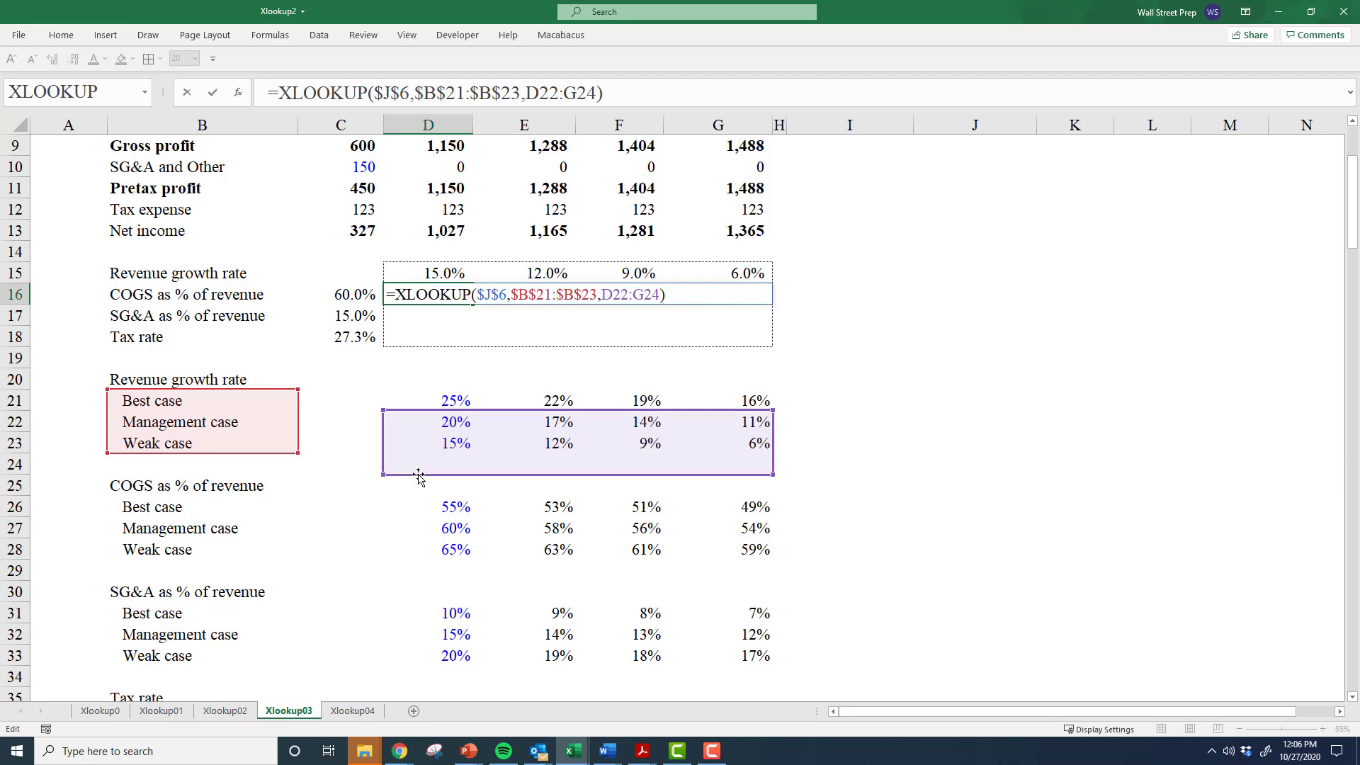
drag(425, 474, 433, 558)
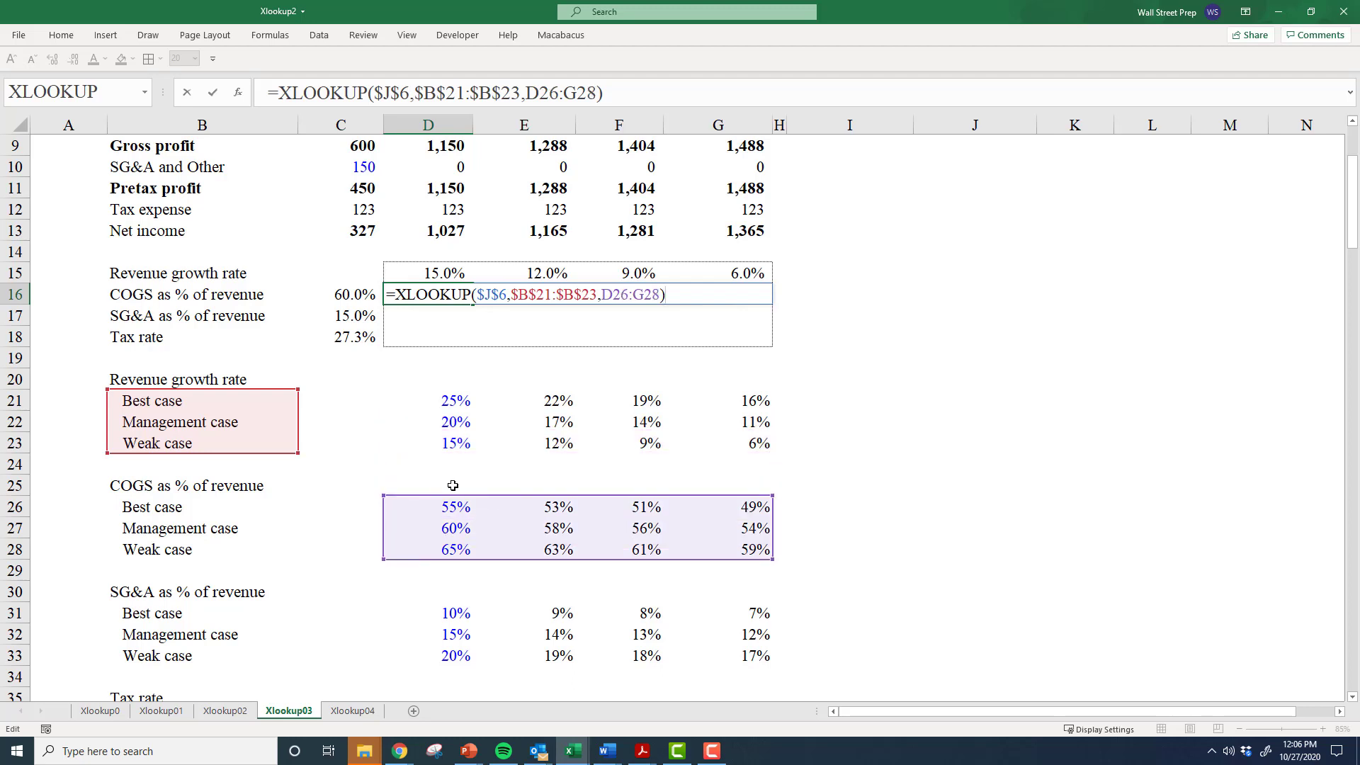
key(ctrl+Return)
Check the spilled COGS cells and confirm D16's formula is unchanged.
key(Tab)
key(BackSpace)
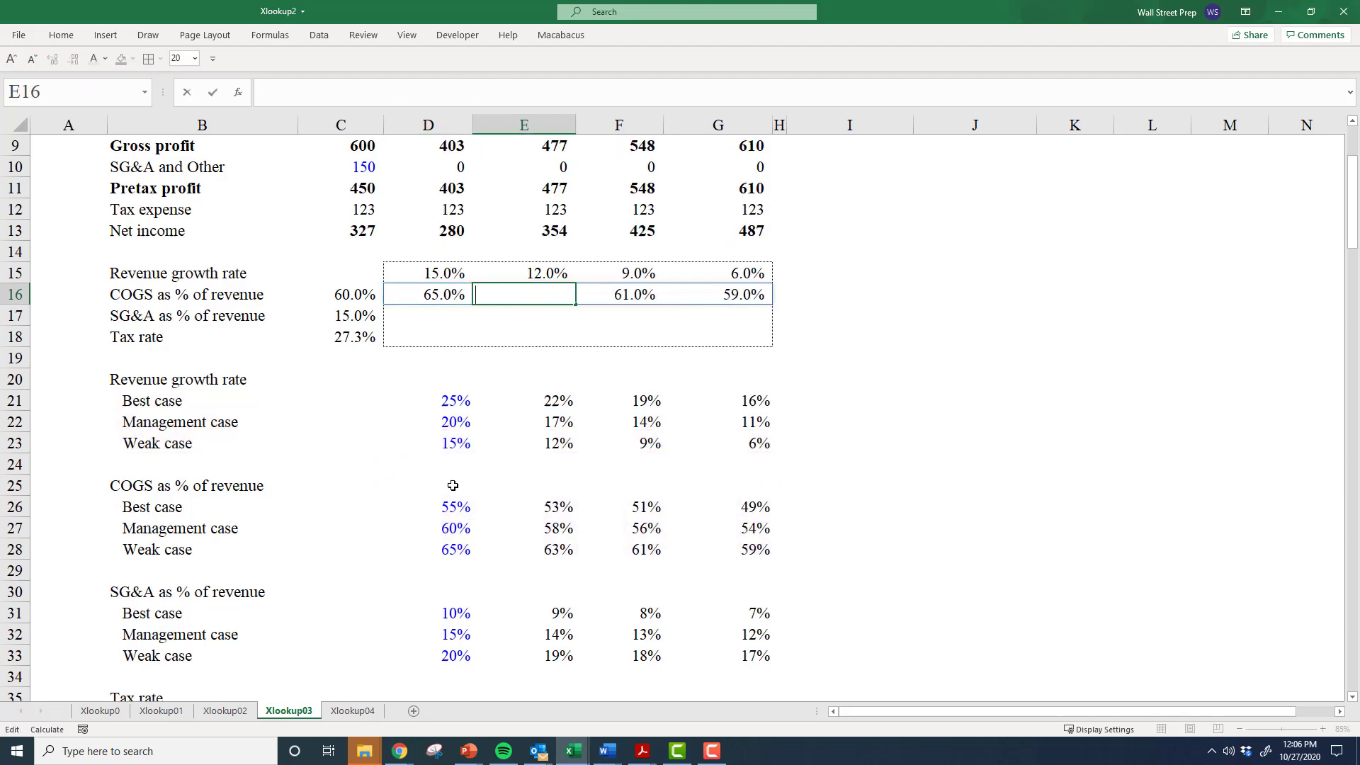
key(Tab)
key(BackSpace)
key(Escape)
key(Left)
key(Left)
key(F2)
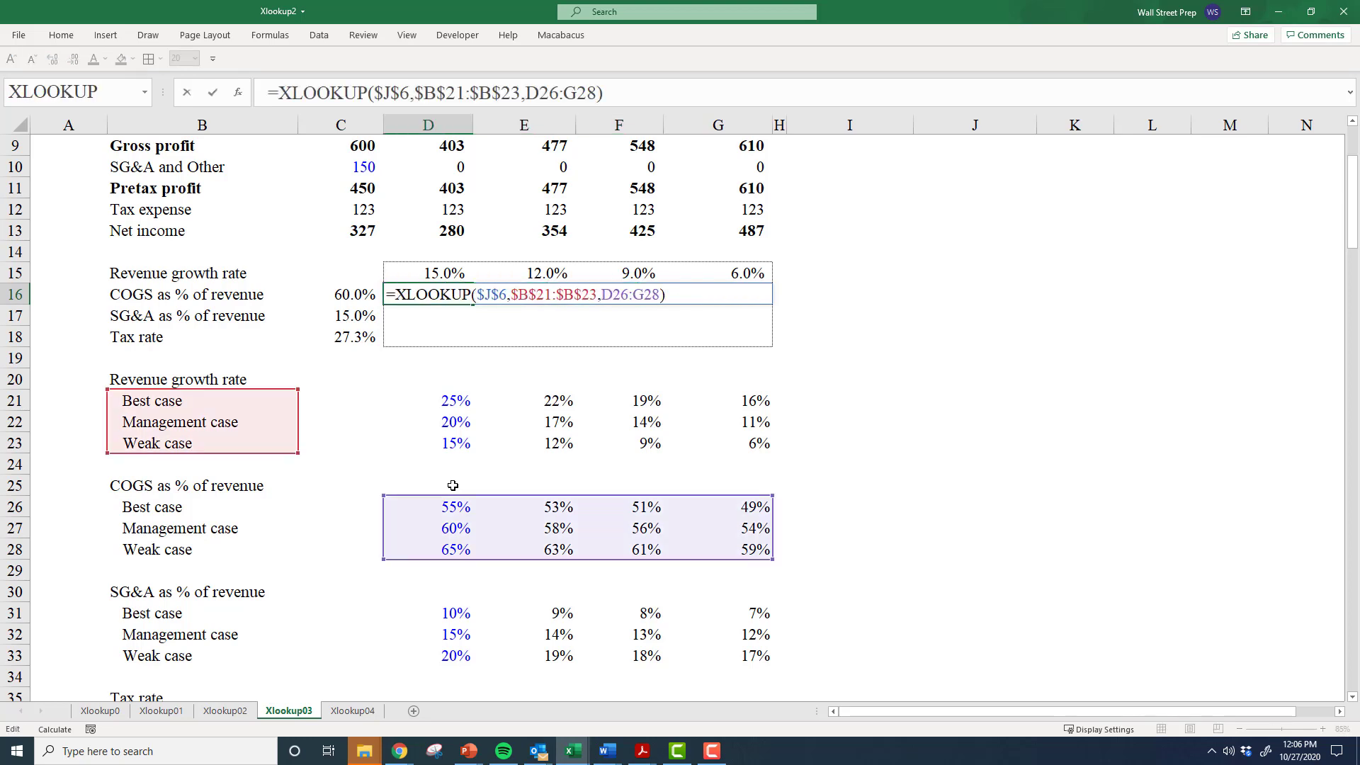
key(Escape)
Copy the lookup into D17 and point it at the SG&A case rows 31–33.
key(ctrl+c)
key(Down)
key(ctrl+v)
key(F2)
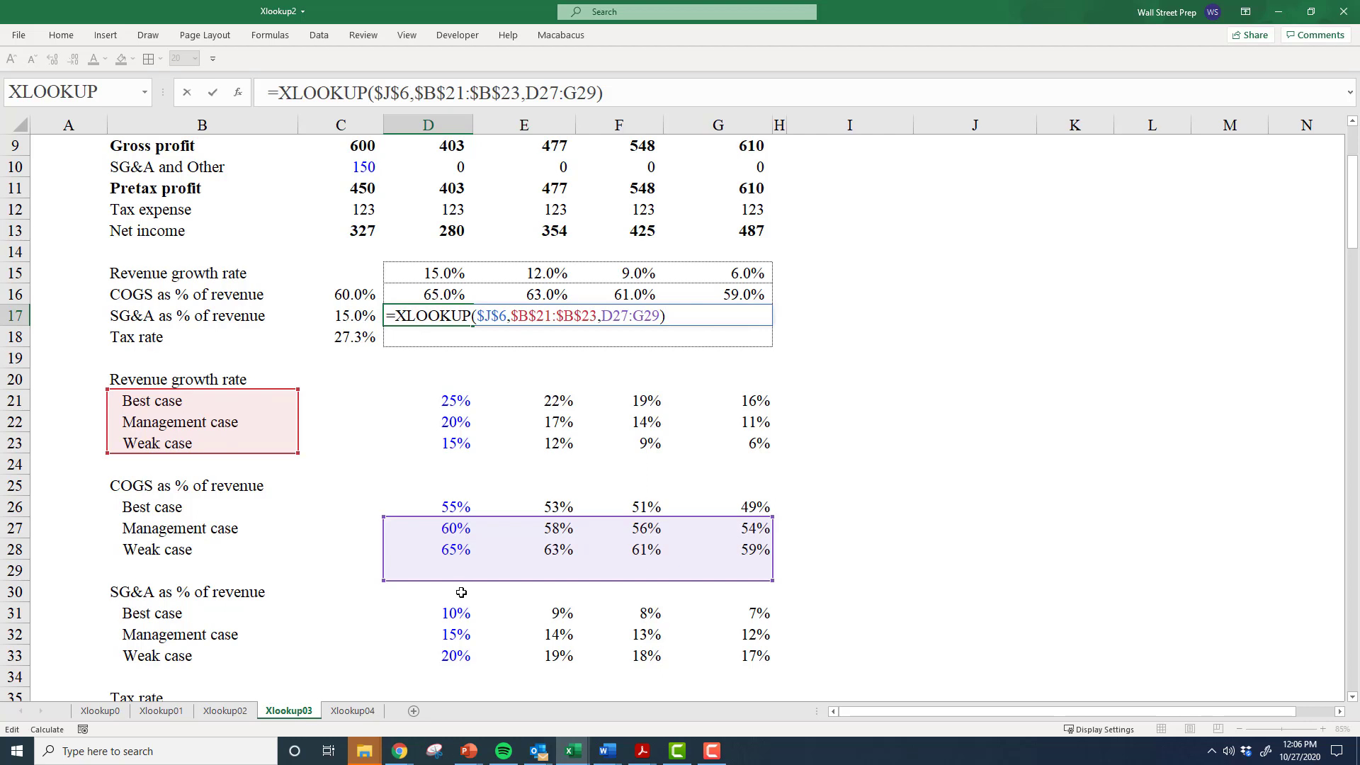
drag(459, 580, 461, 662)
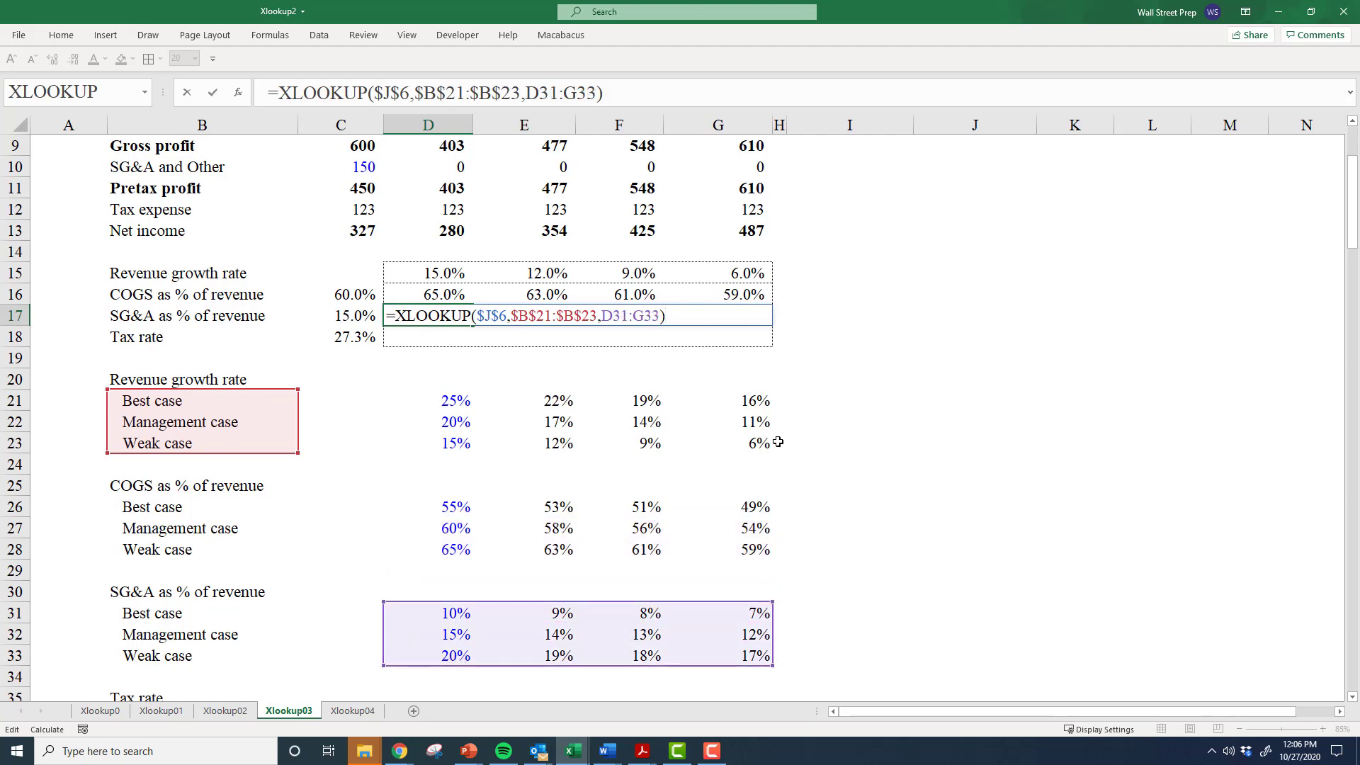
key(Return)
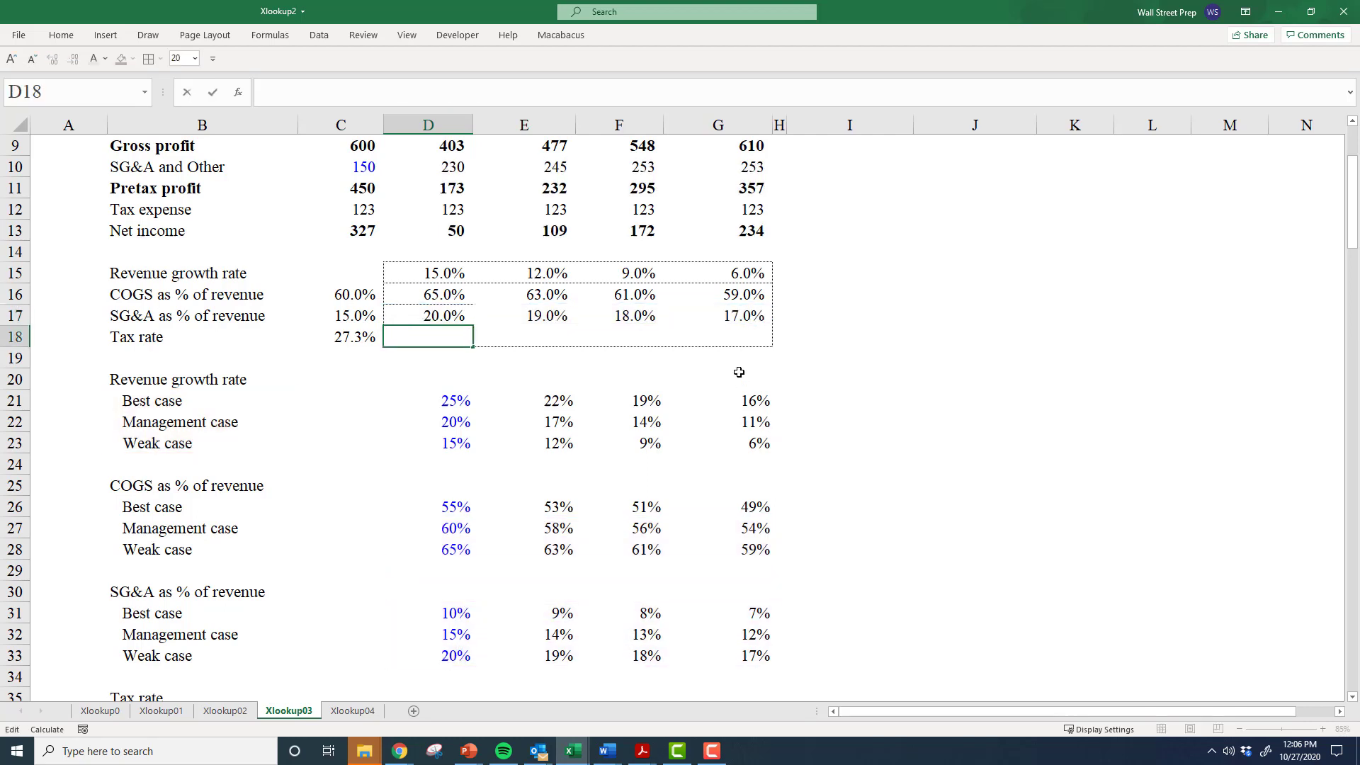
Fill the lookup into D18 and point it at the tax rate rows 36–38.
key(Up)
key(Down)
key(ctrl+d)
key(F2)
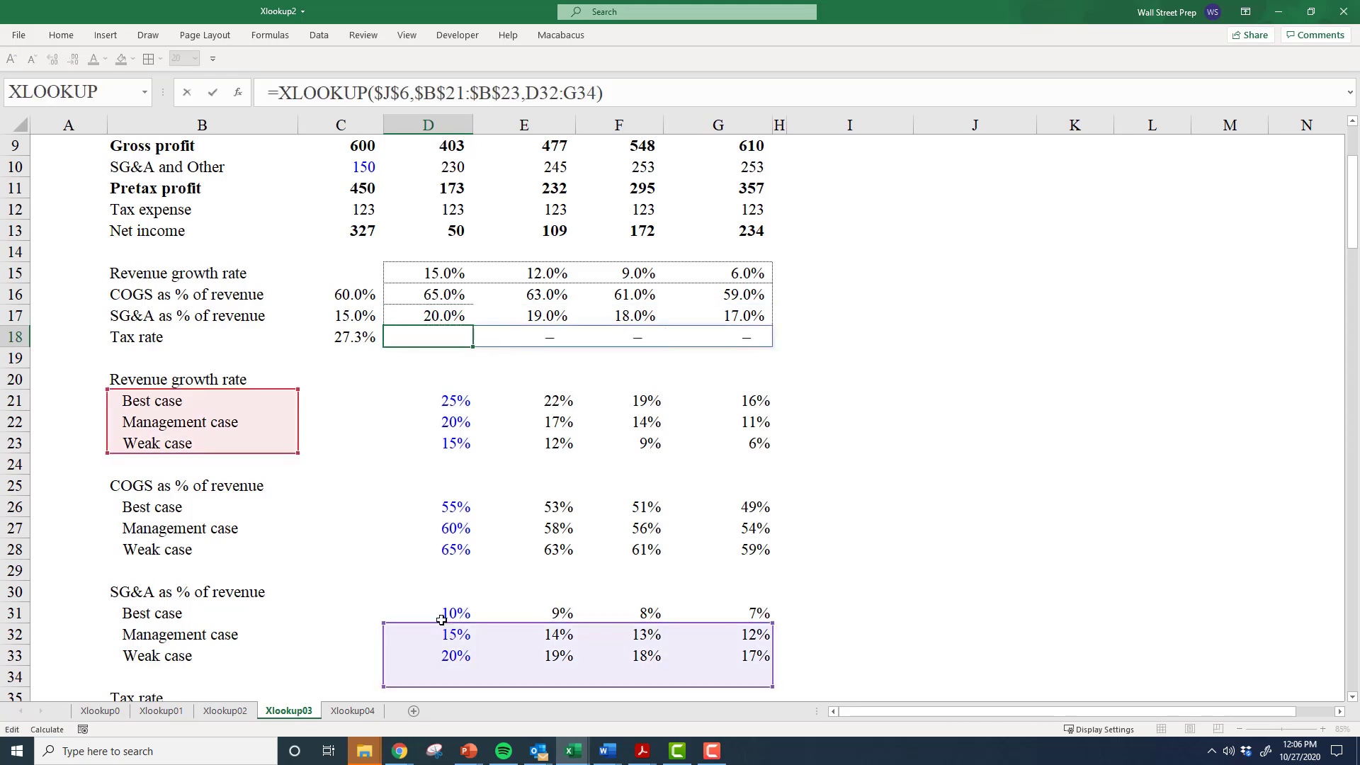
scroll(439, 624, down, 1)
drag(439, 624, 453, 701)
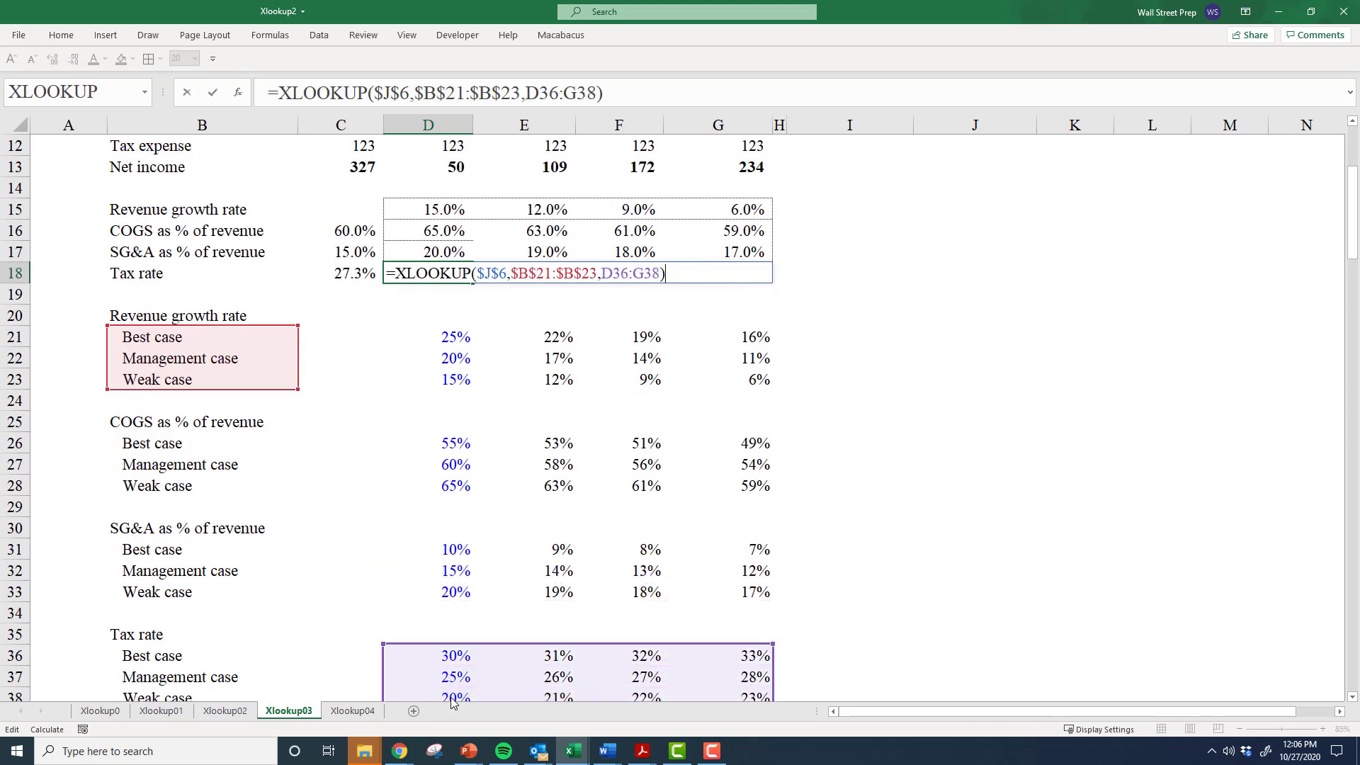
key(ctrl+Return)
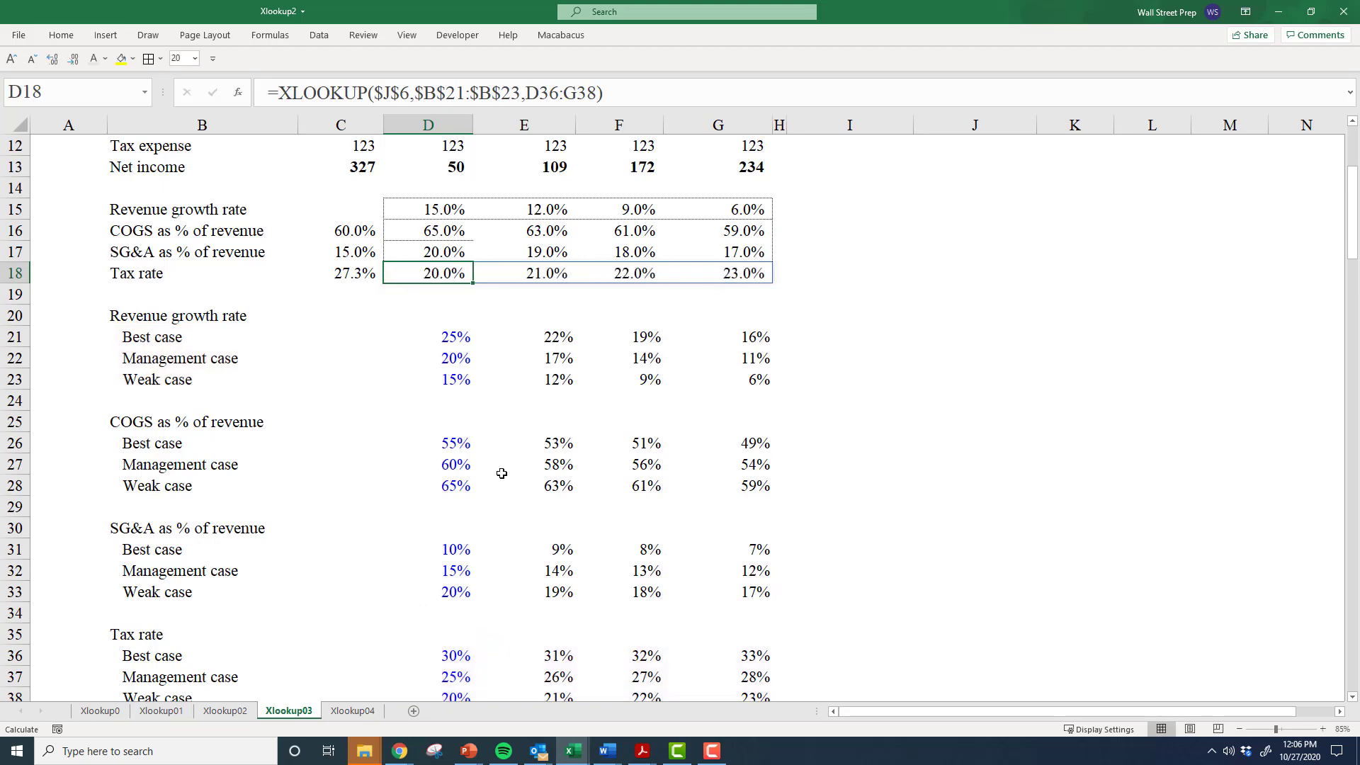
Select and copy the assumption block D15:G18, then inspect the COGS and E15 formulas.
scroll(501, 473, up, 2)
scroll(502, 473, up, 2)
click(516, 504)
drag(436, 460, 710, 518)
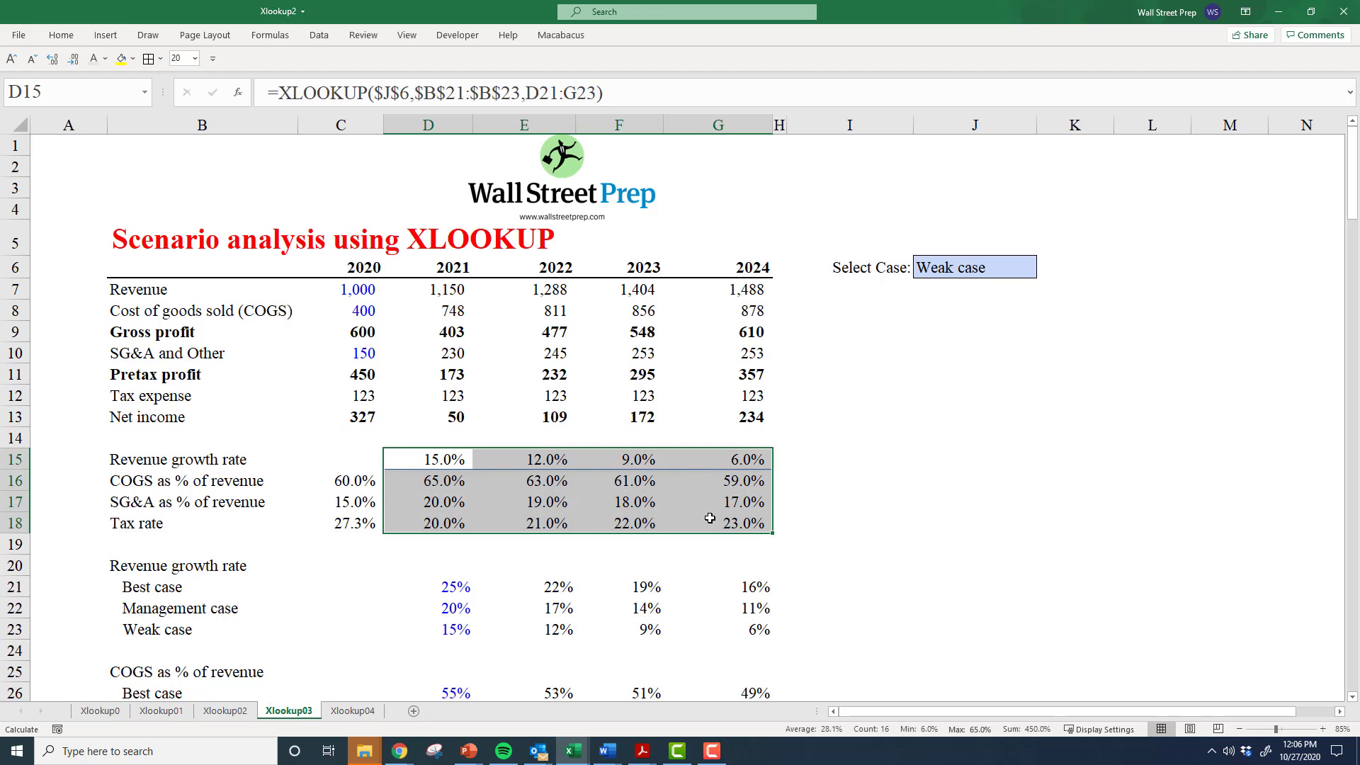
key(ctrl+c)
key(Up)
key(Up)
key(Left)
key(Left)
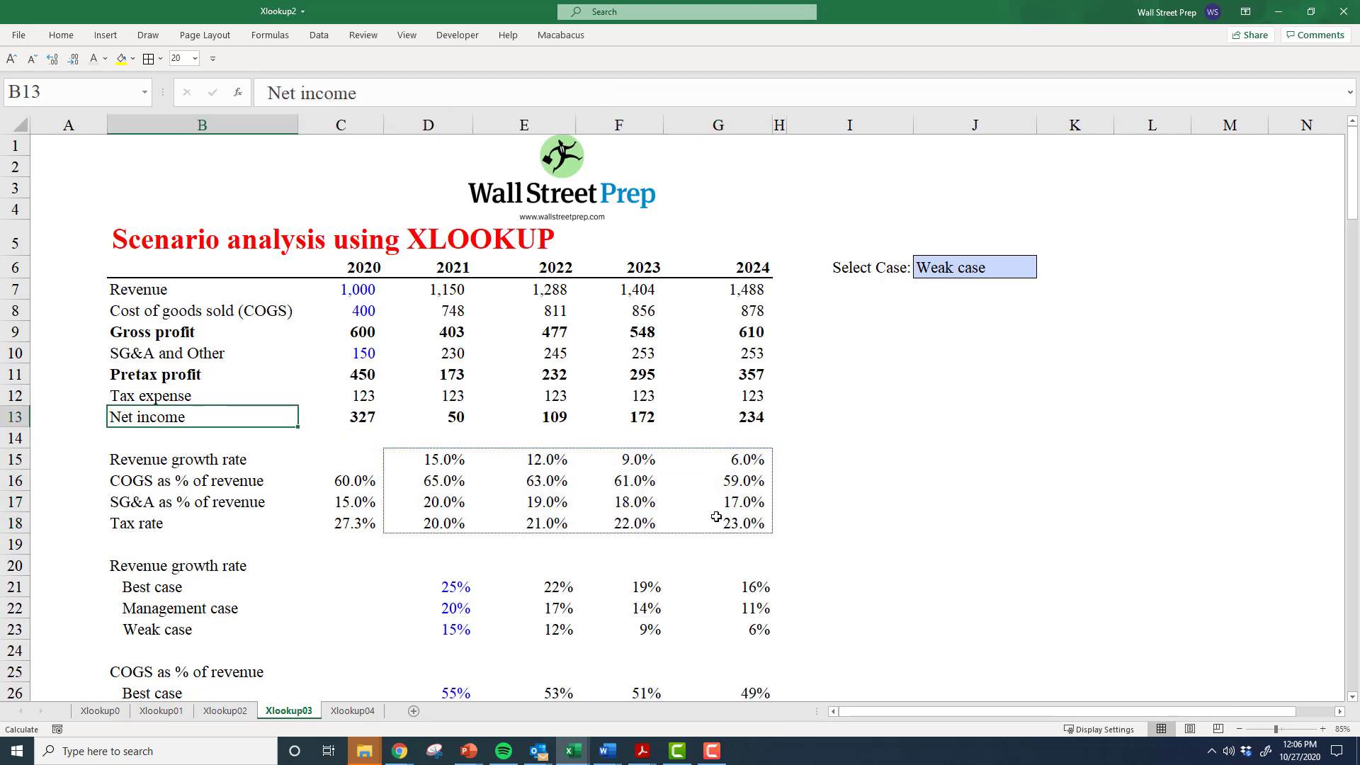
click(659, 490)
click(496, 459)
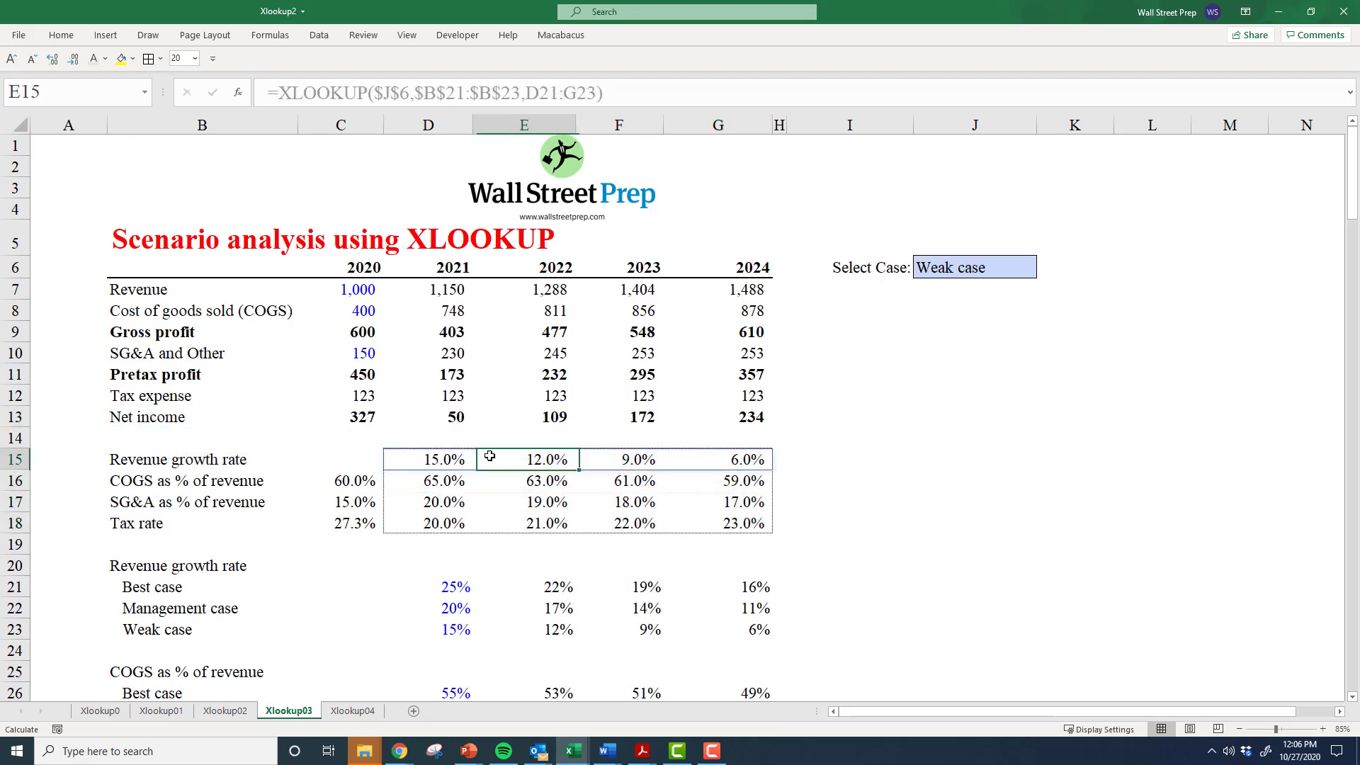
Switch the J6 case selector to Best case.
click(991, 271)
key(alt+Down)
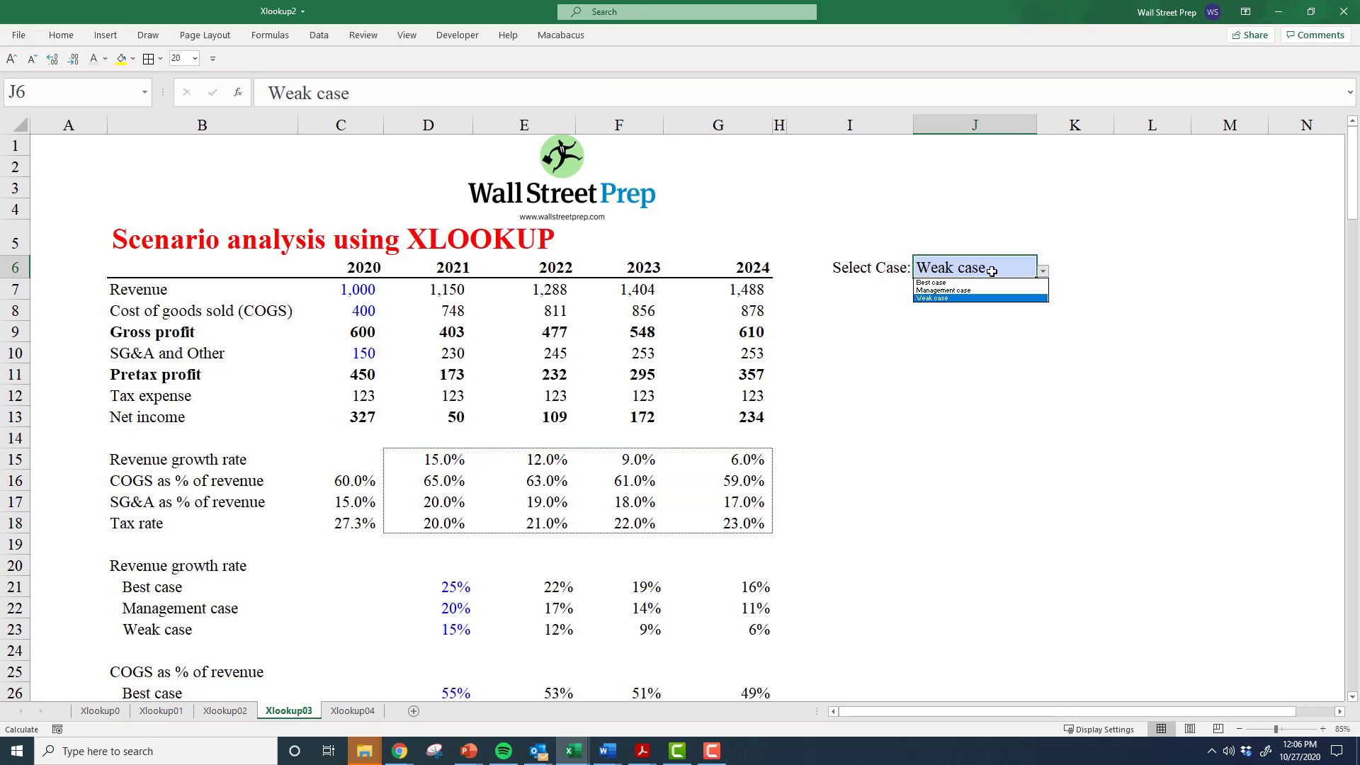
key(Up)
key(Up)
key(Return)
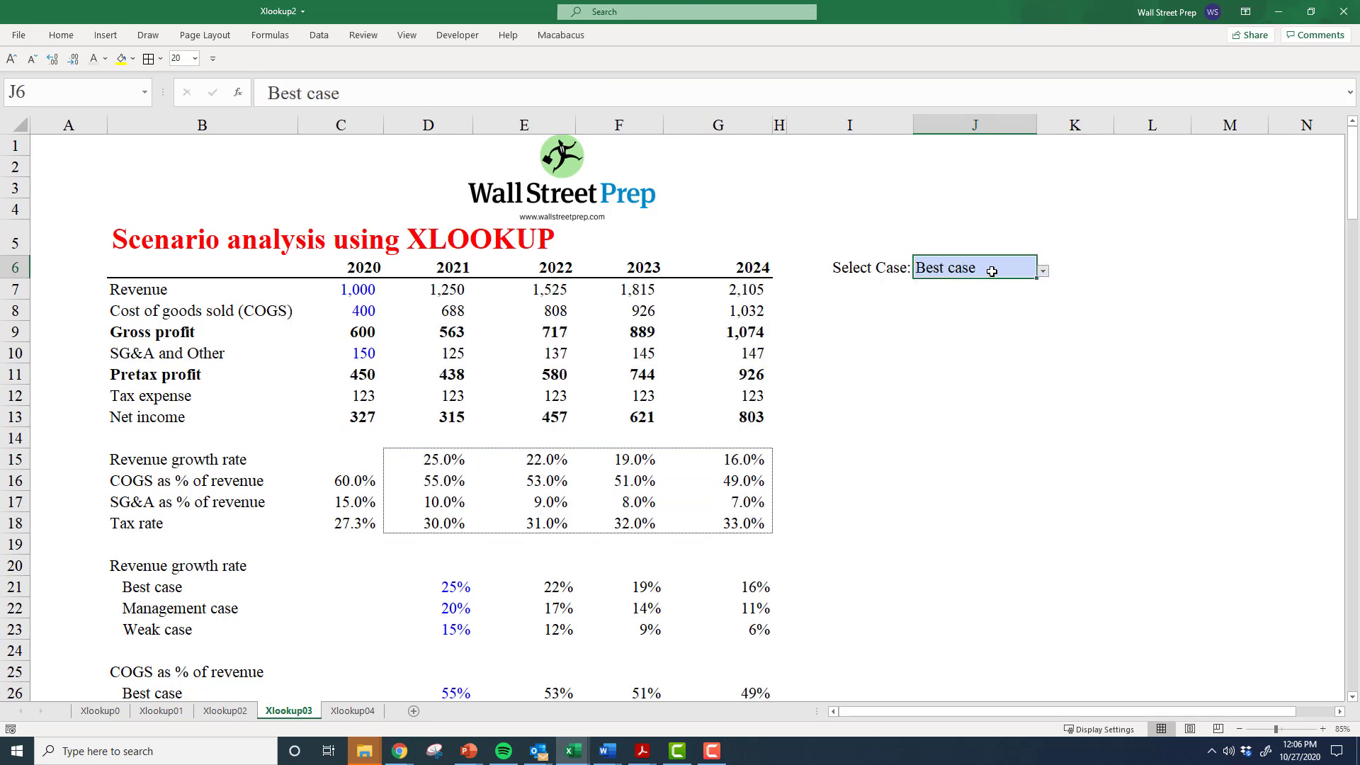
Set J6 back to Management case and select the 2023 gross profit cell.
key(alt+Down)
key(Down)
key(Return)
key(Left)
key(Left)
key(Down)
key(Left)
key(Down)
key(Left)
key(Down)
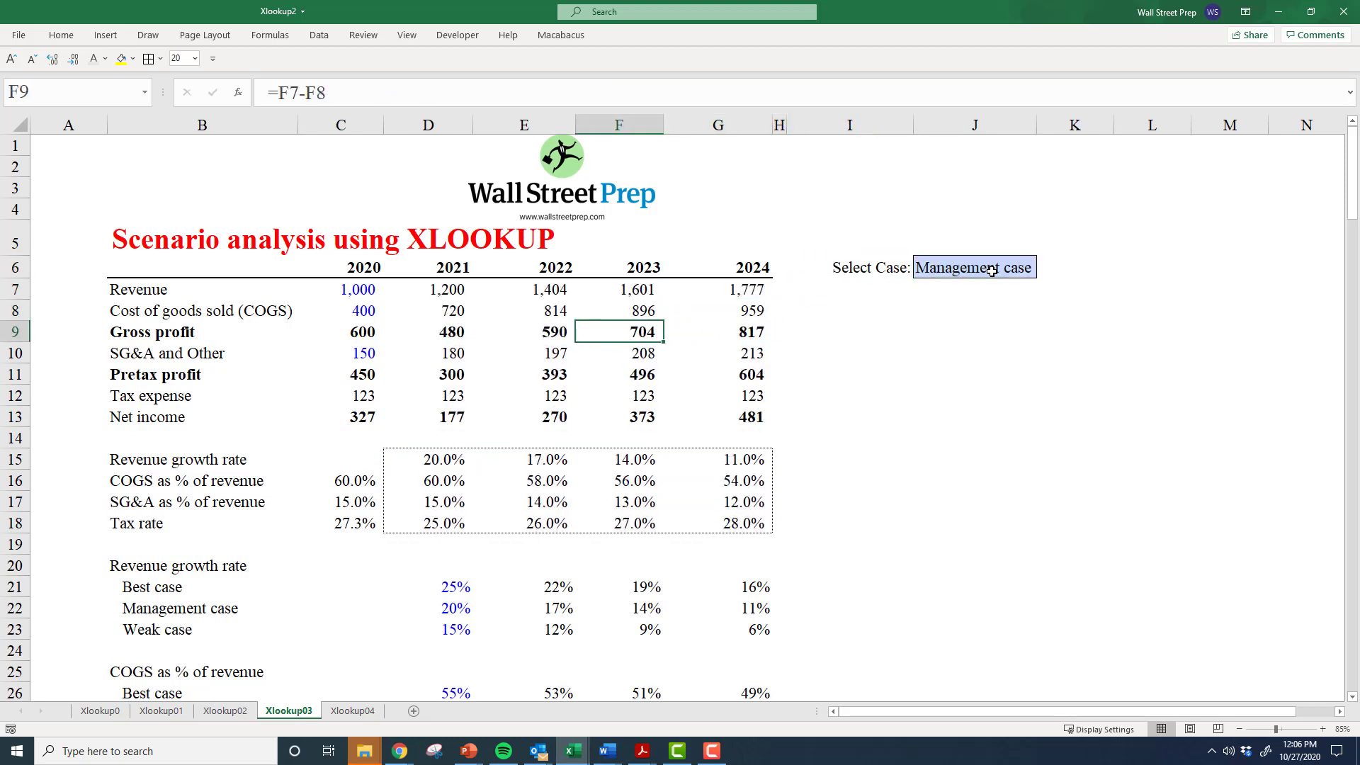